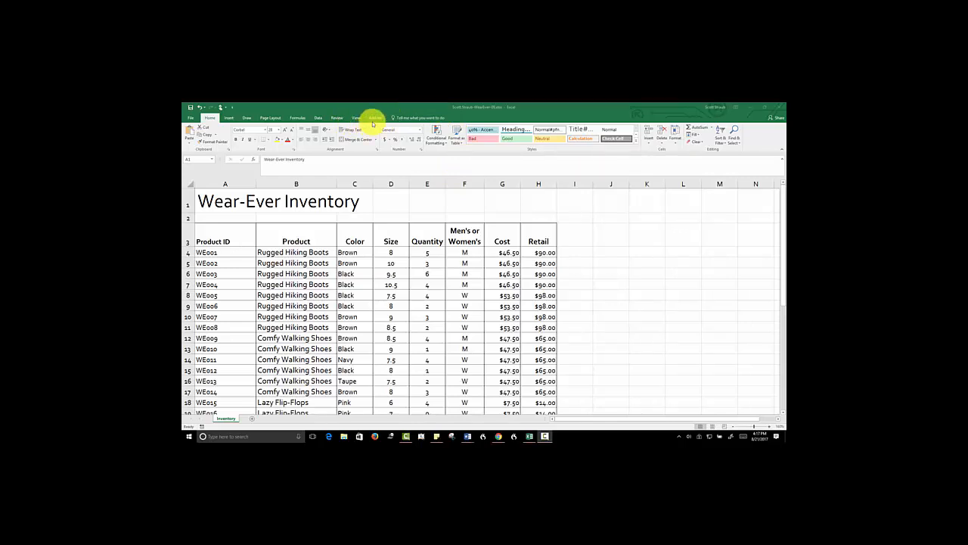
Enable the Developer tab in the ribbon customization options
click(192, 118)
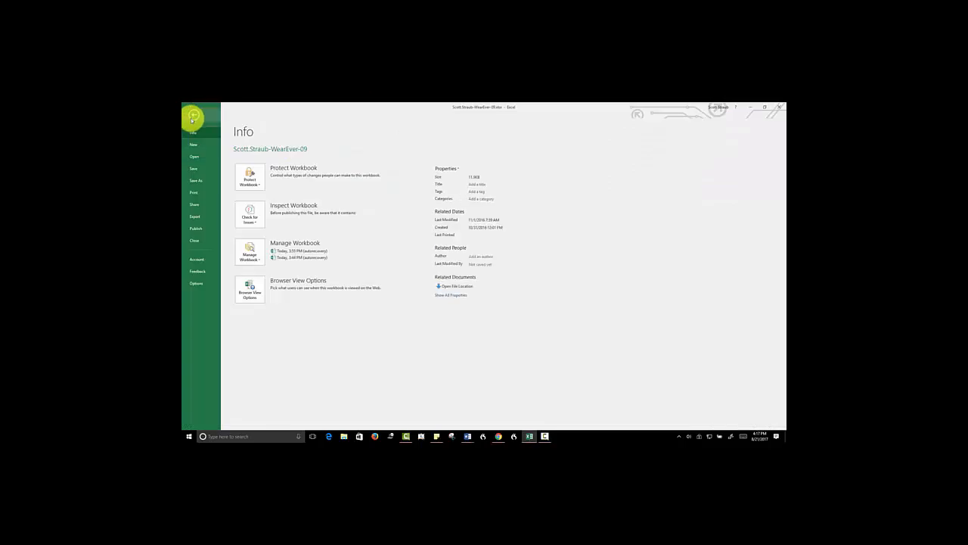
key(Escape)
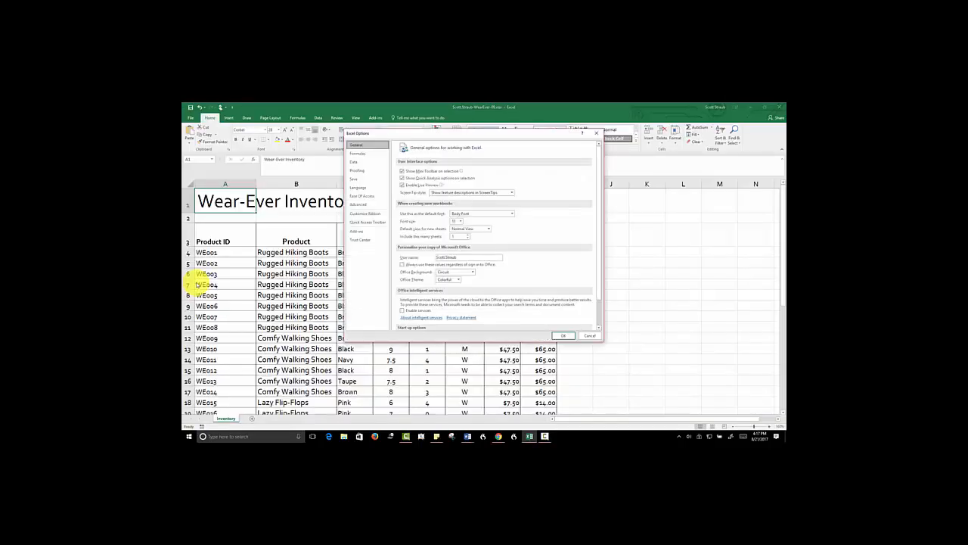
click(367, 215)
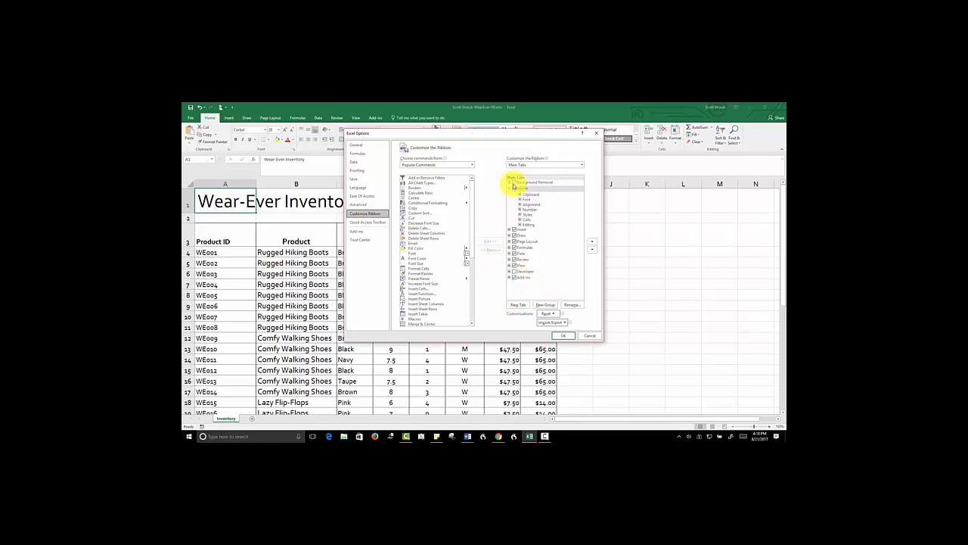
click(515, 272)
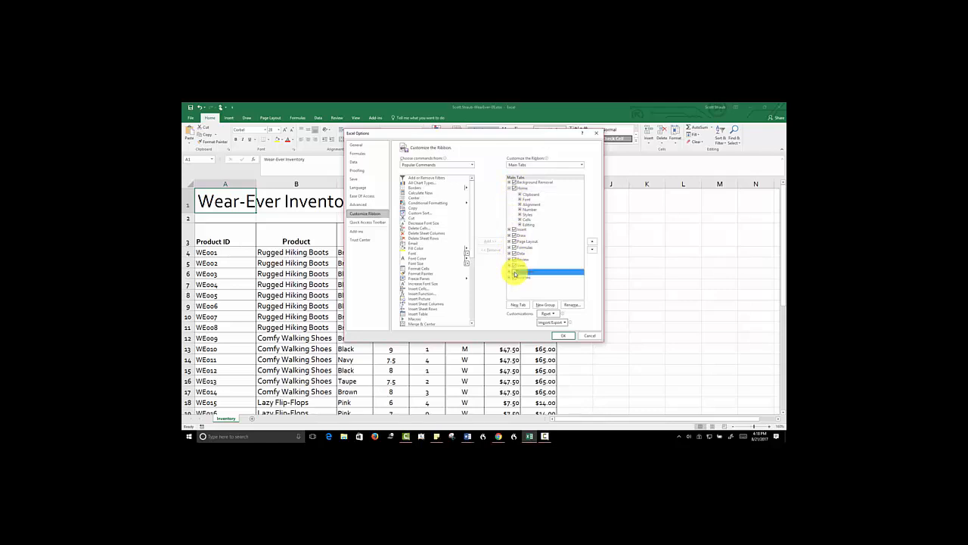
click(563, 336)
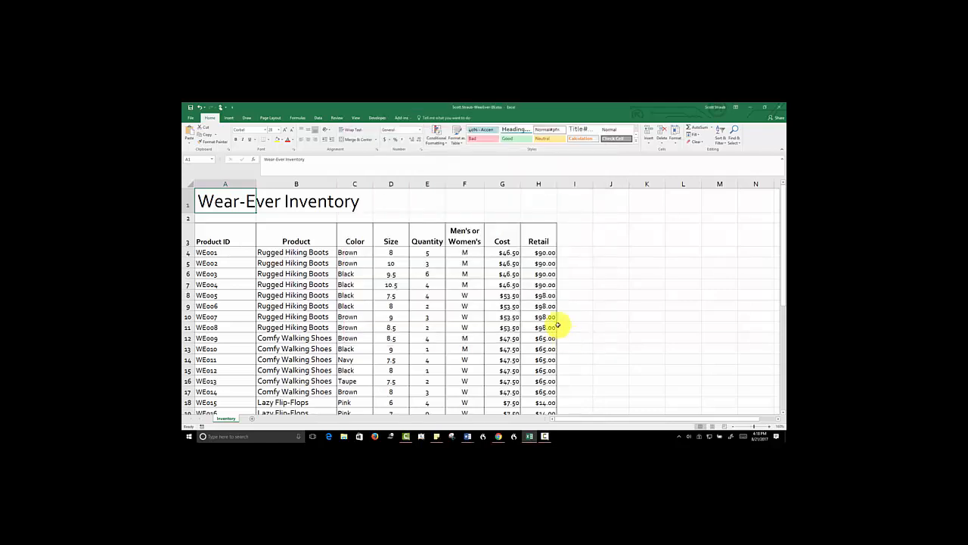
Set the macro security to enable all macros
click(373, 119)
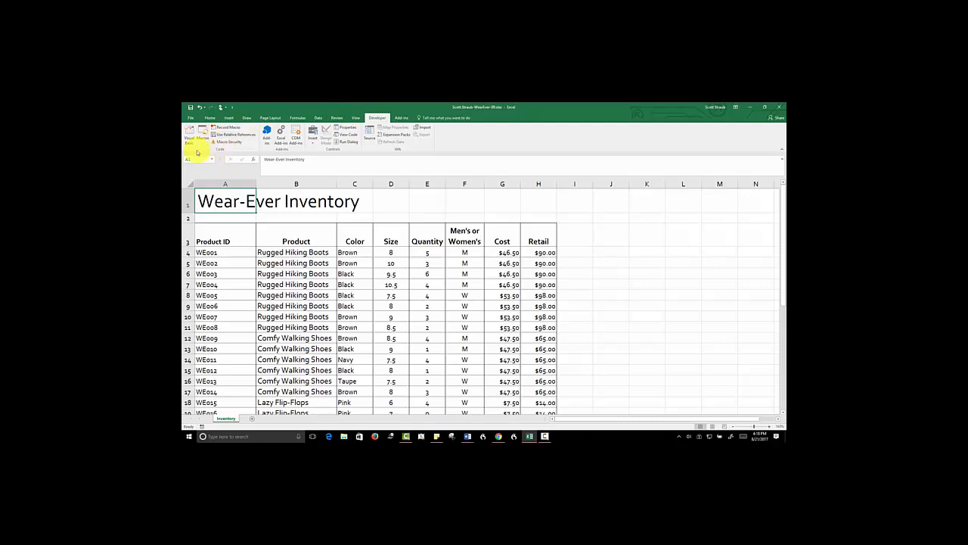
click(230, 142)
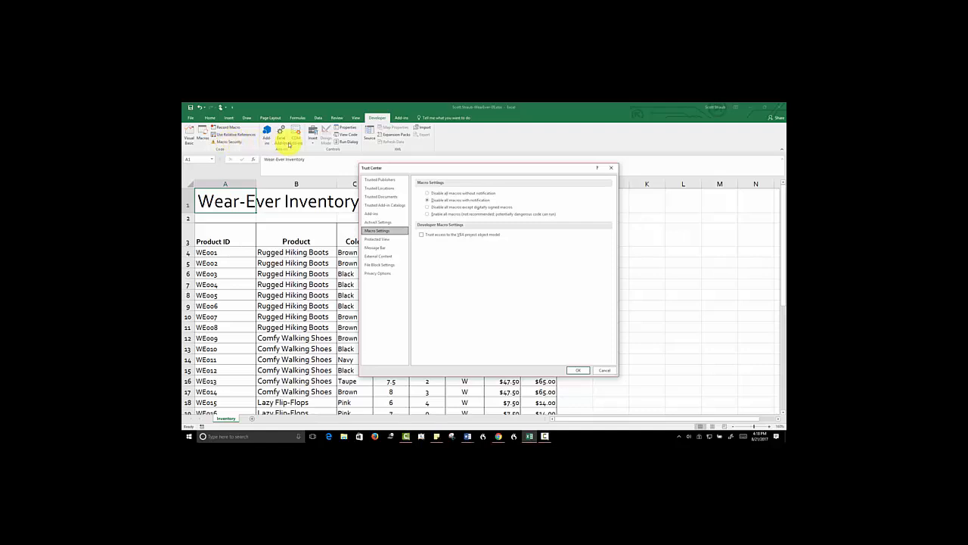
click(427, 214)
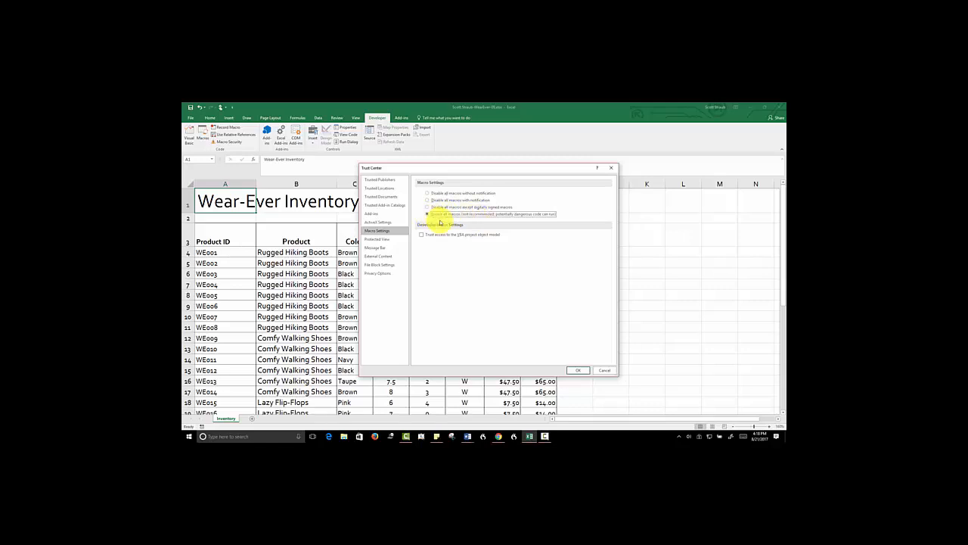
click(578, 370)
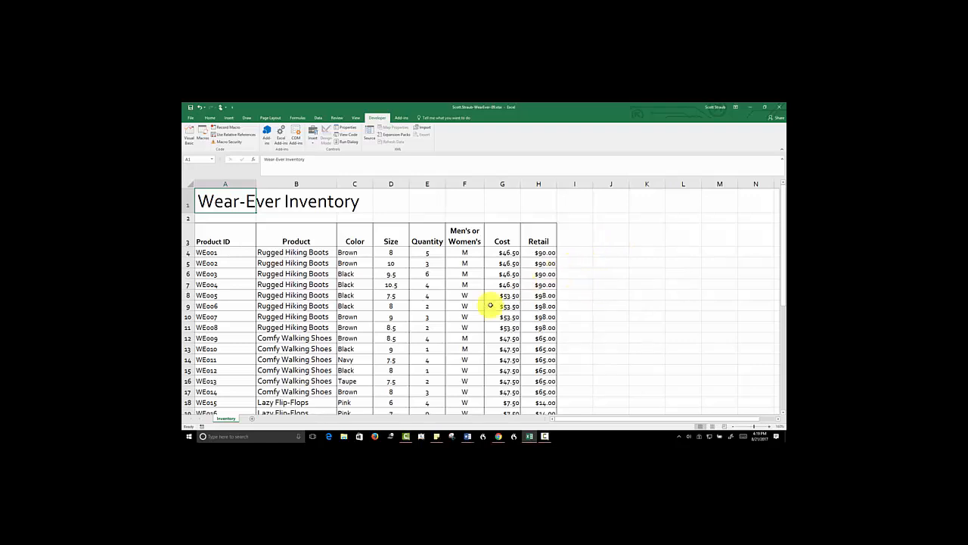
Switch to File Explorer and filter the Downloads folder to files dated 8/21/2017
click(344, 437)
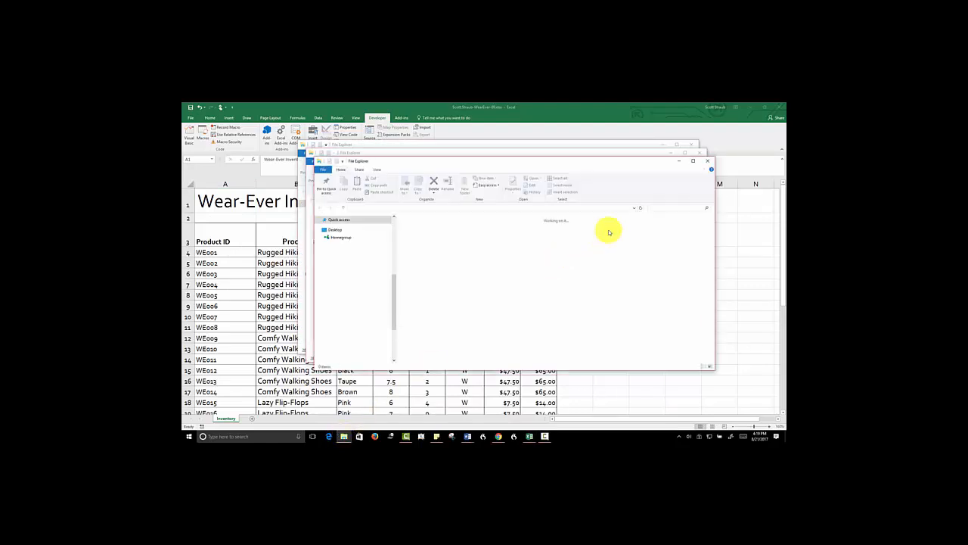
click(702, 158)
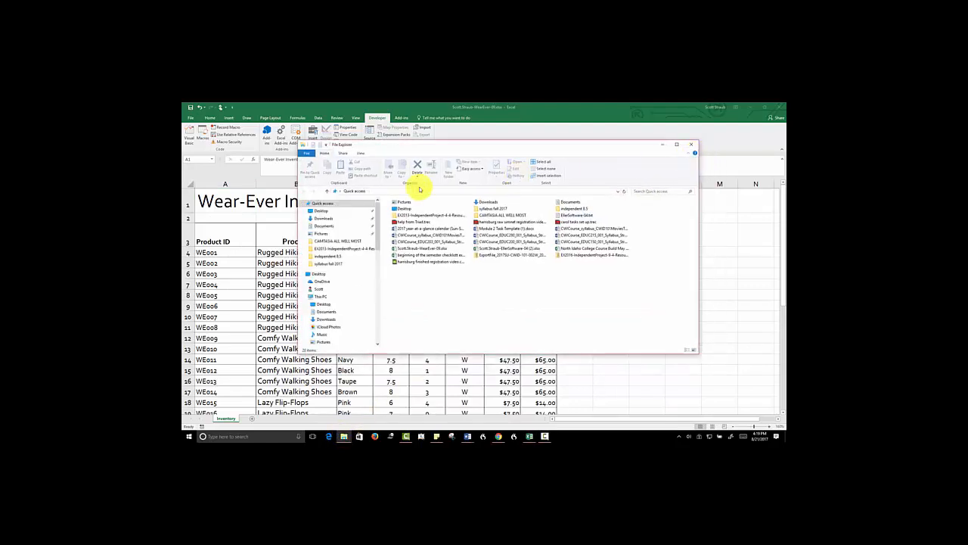
click(325, 219)
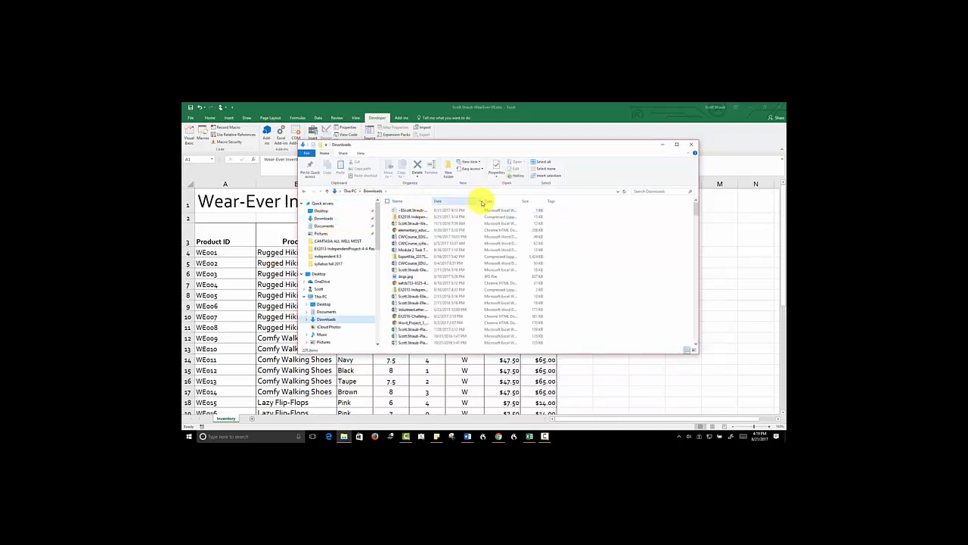
click(480, 201)
click(511, 247)
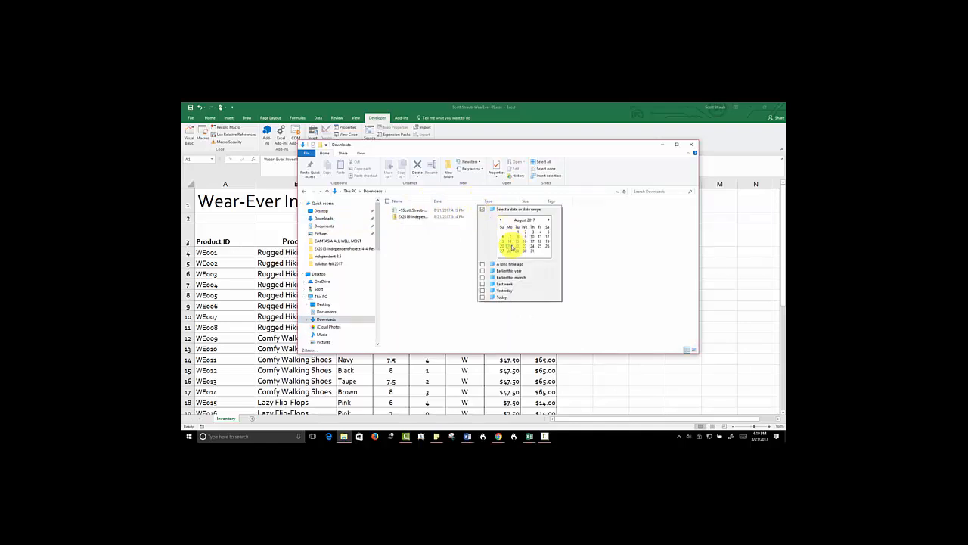
click(432, 246)
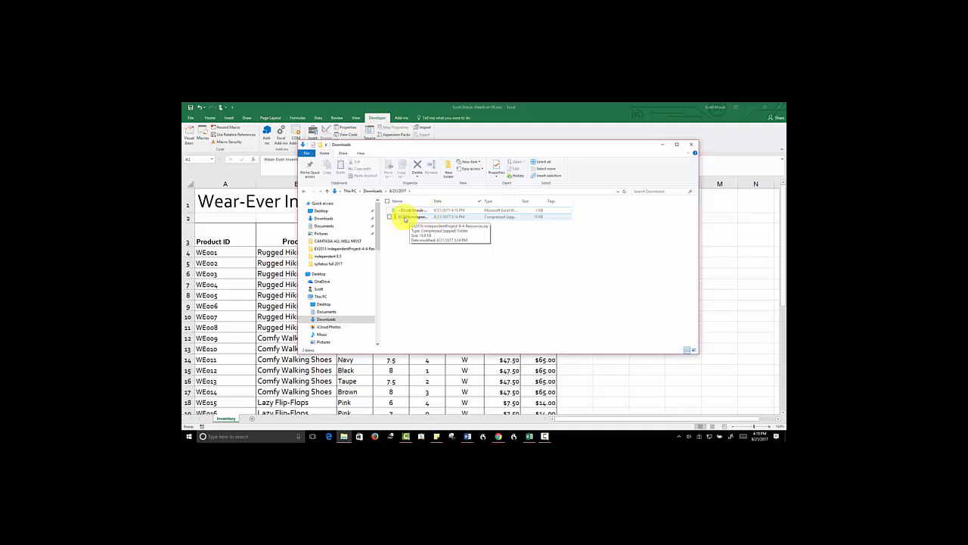
Extract EX2016-IndependentProject-9-4-Resources.zip to its default folder, showing the extracted files when complete, and open the WearEverMacros-09.xlsm workbook inside
right_click(404, 219)
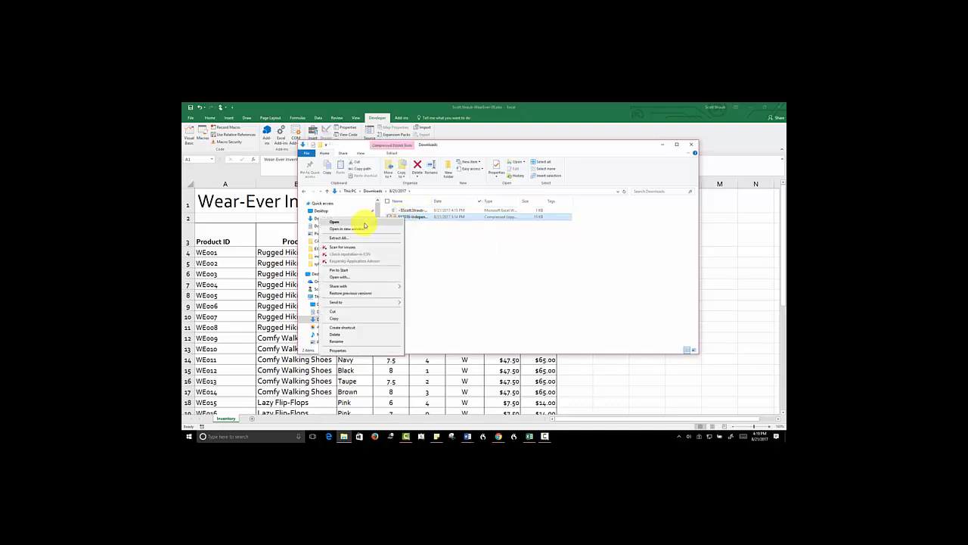
click(340, 238)
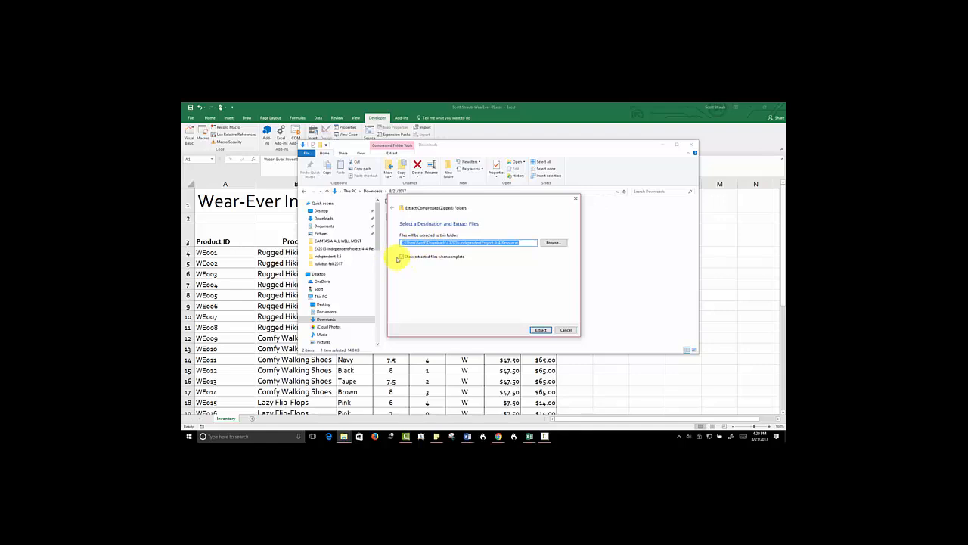
click(399, 258)
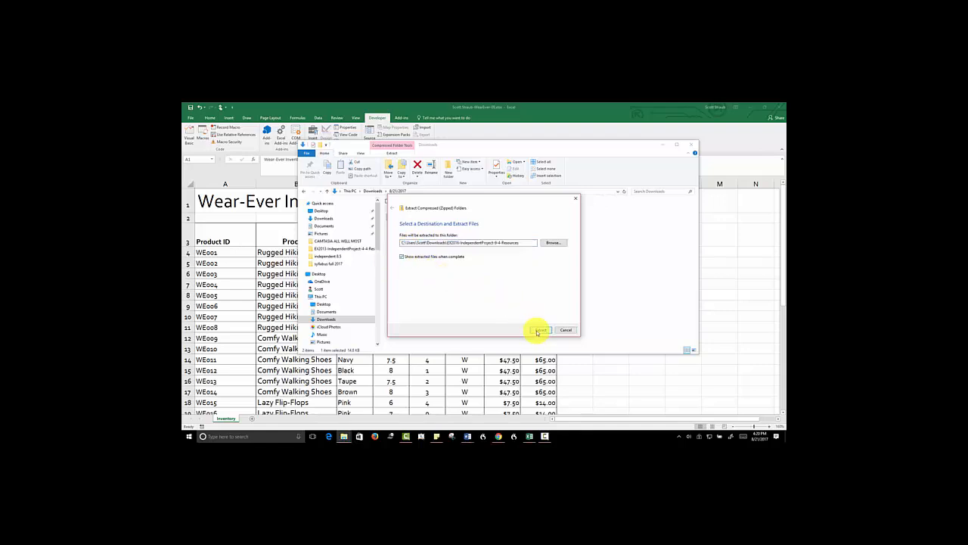
click(538, 331)
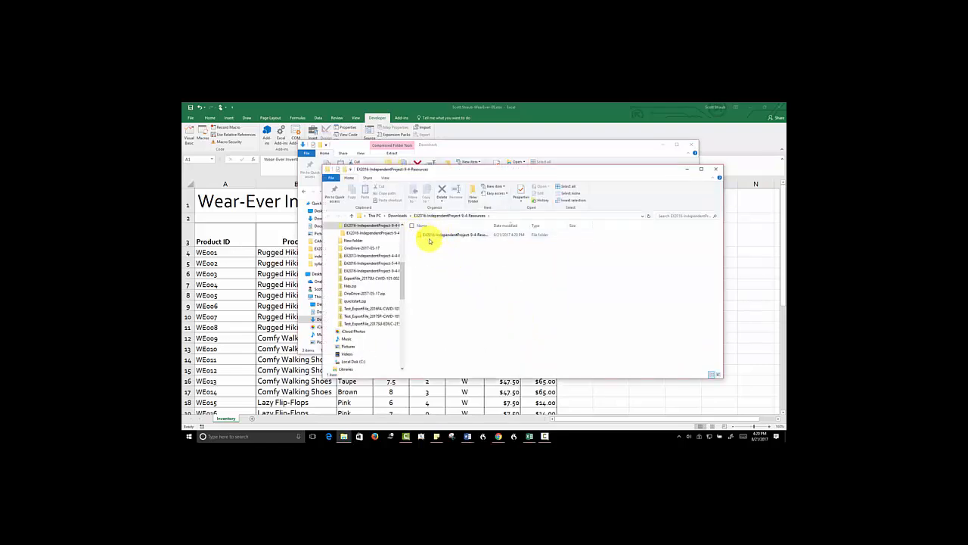
double_click(431, 237)
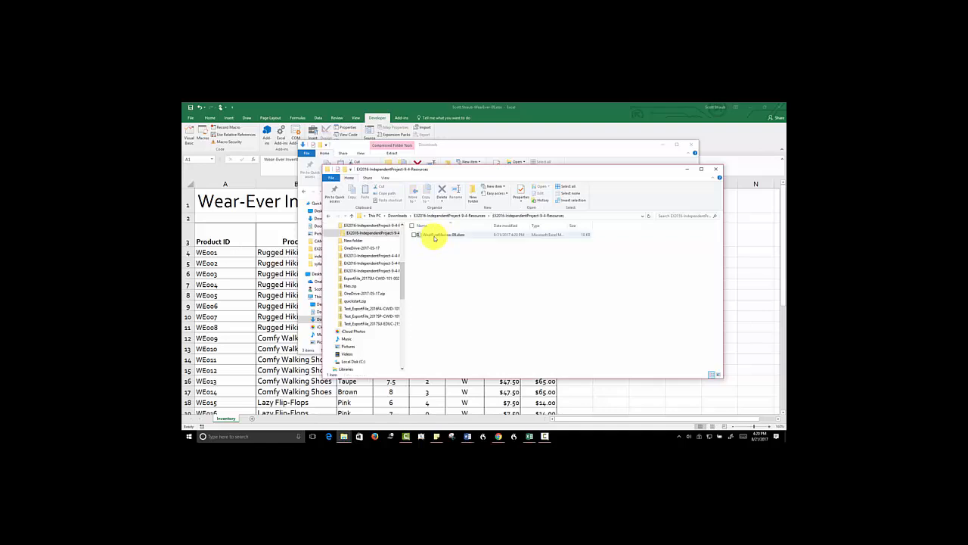
double_click(435, 237)
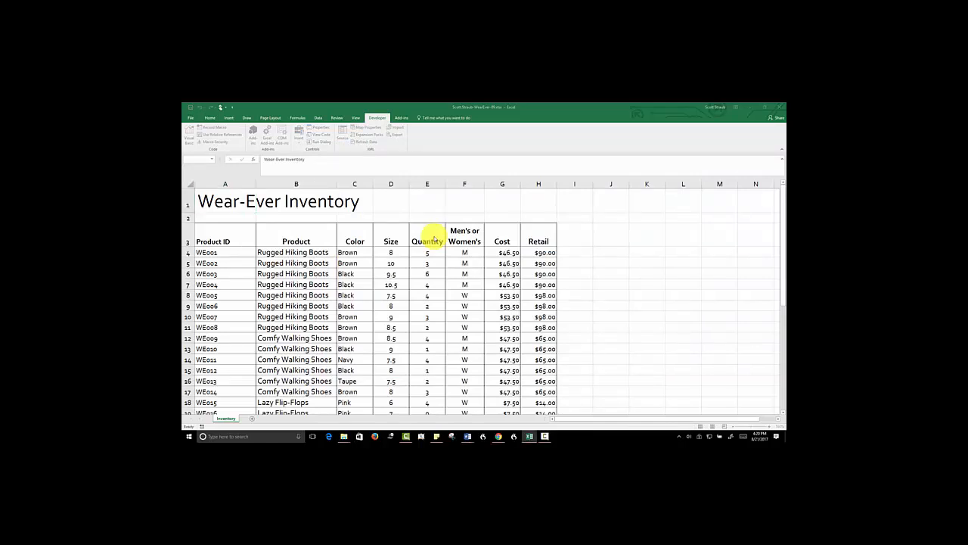
Switch to SIMnet in Chrome and look through the Projects topics in Instant Help for extracting resource files, then close the help
click(499, 436)
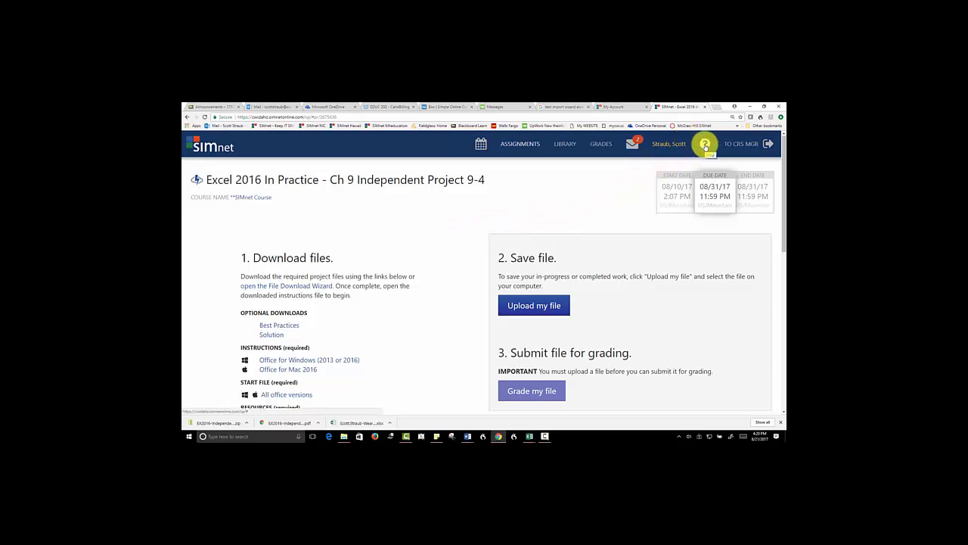
click(705, 144)
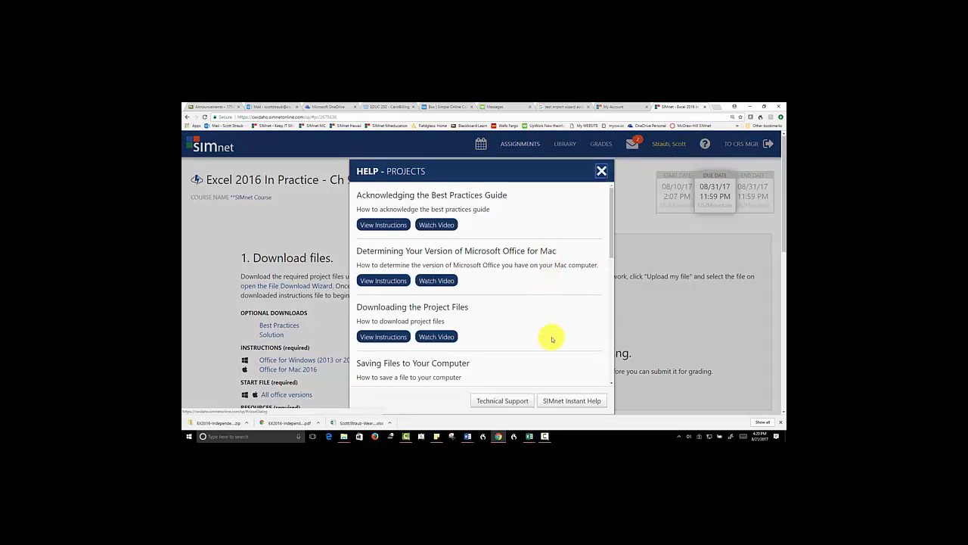
click(562, 401)
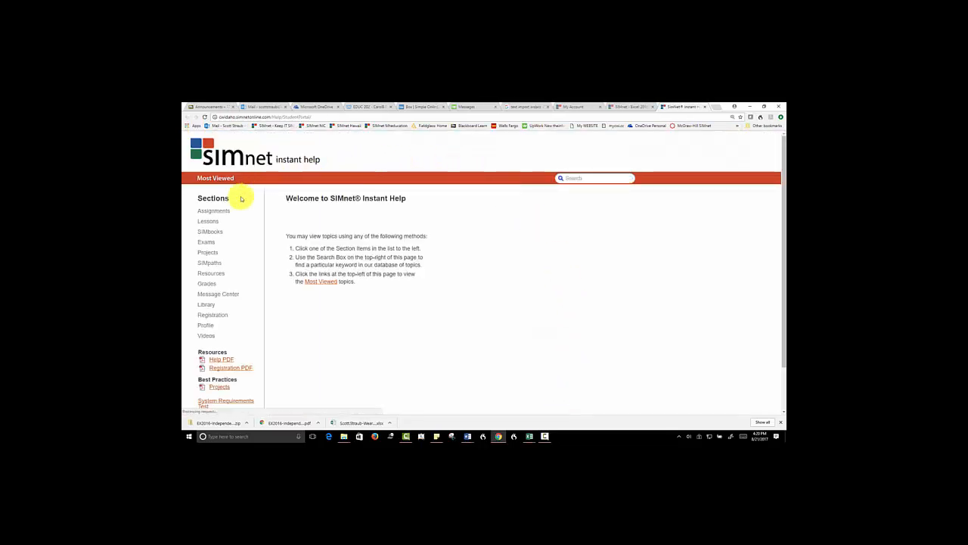
click(215, 252)
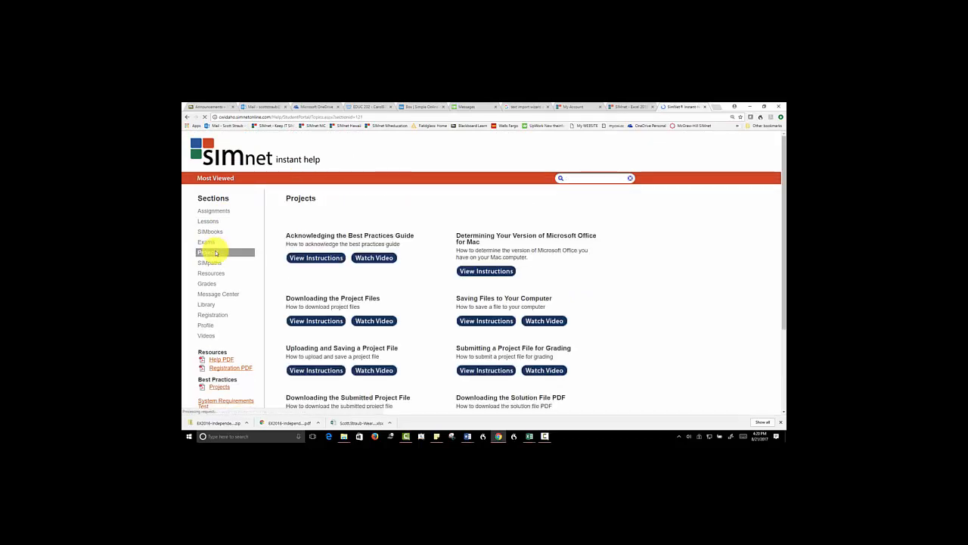
scroll(391, 242, down, 3)
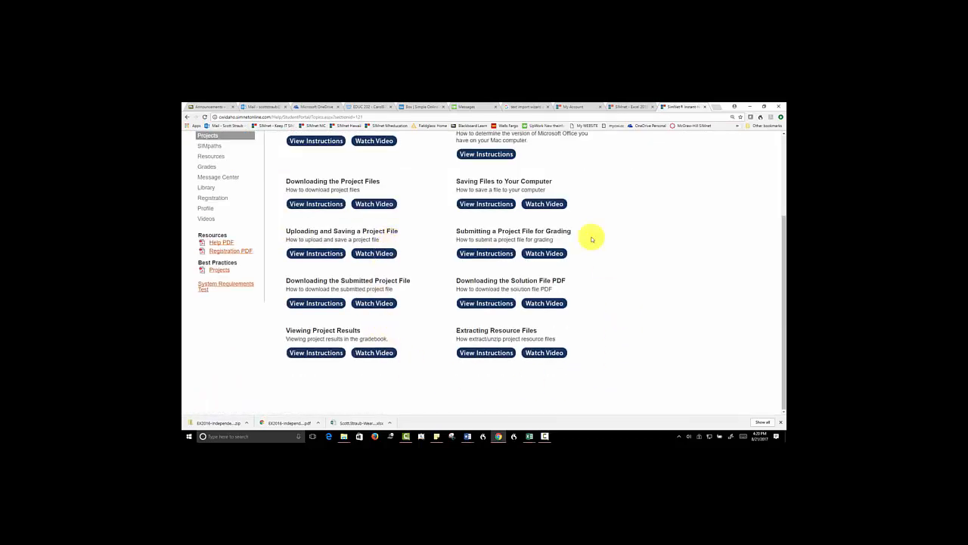
drag(324, 289, 432, 367)
click(528, 337)
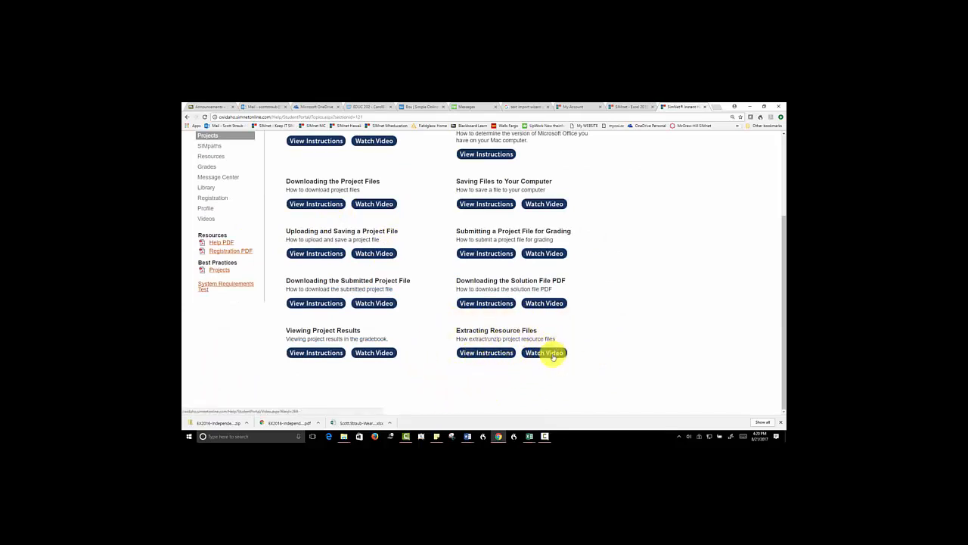
scroll(551, 352, up, 3)
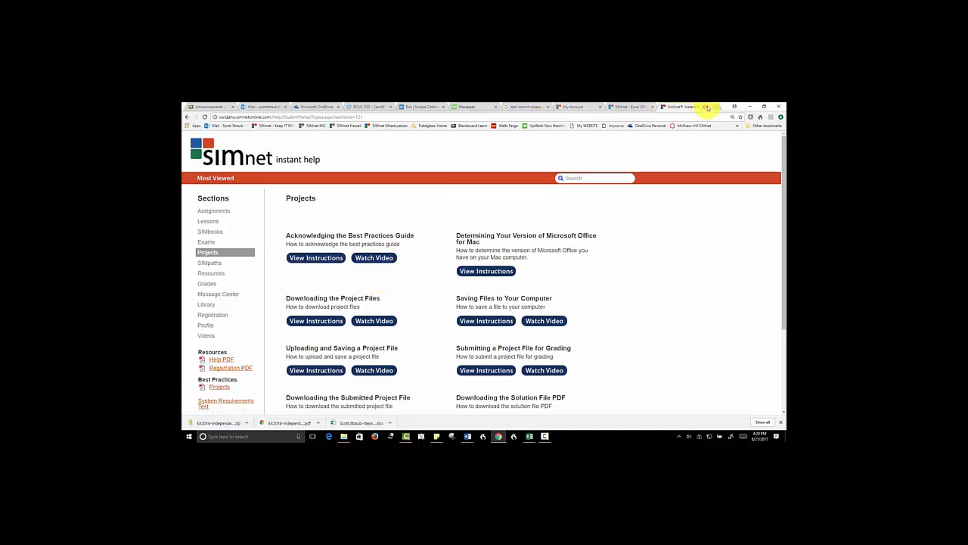
click(706, 107)
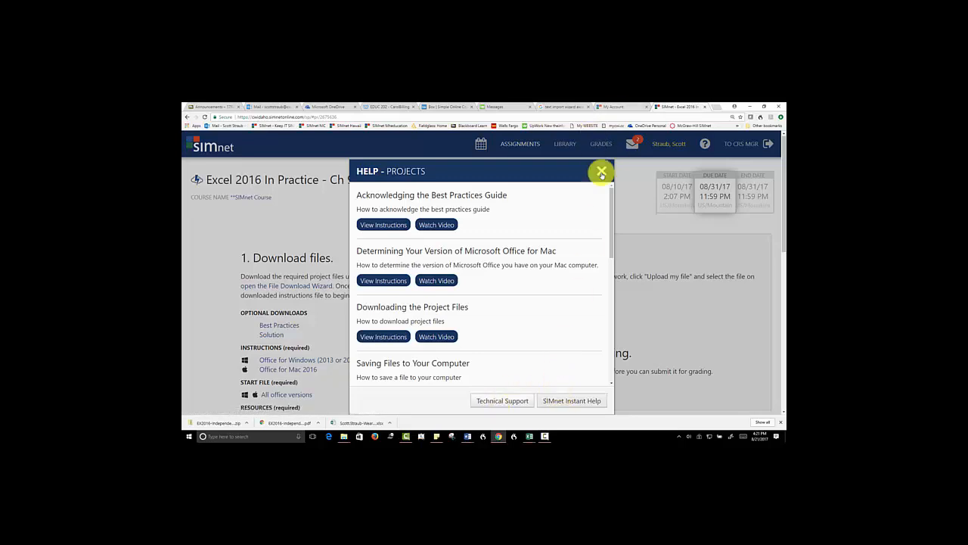
click(601, 173)
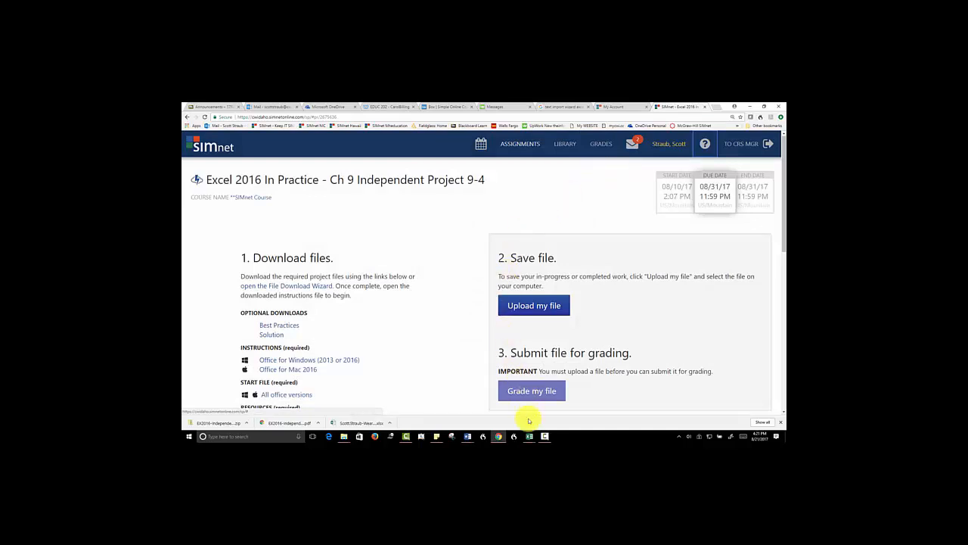
Switch to the WearEverMacros-09.xlsm workbook in Excel and enable editing
mouse_move(529, 436)
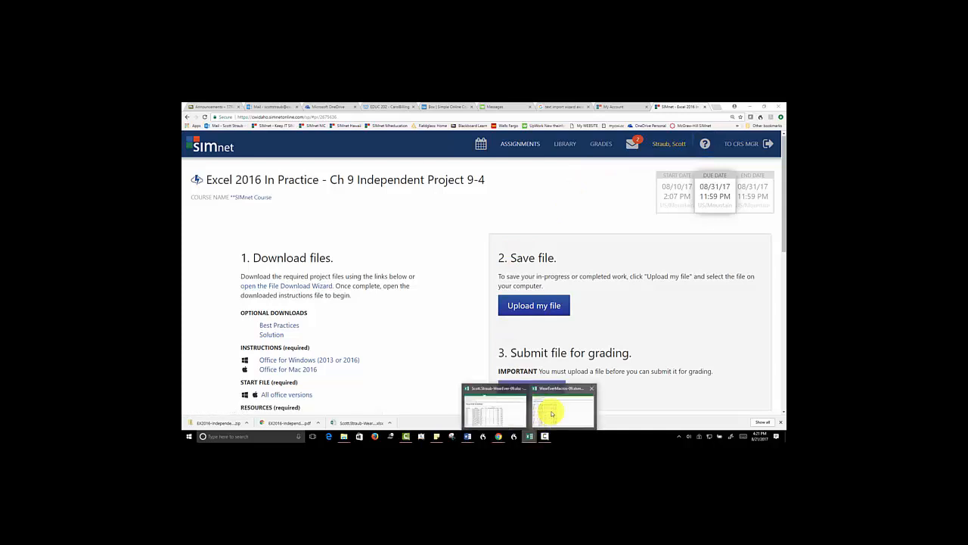
click(551, 413)
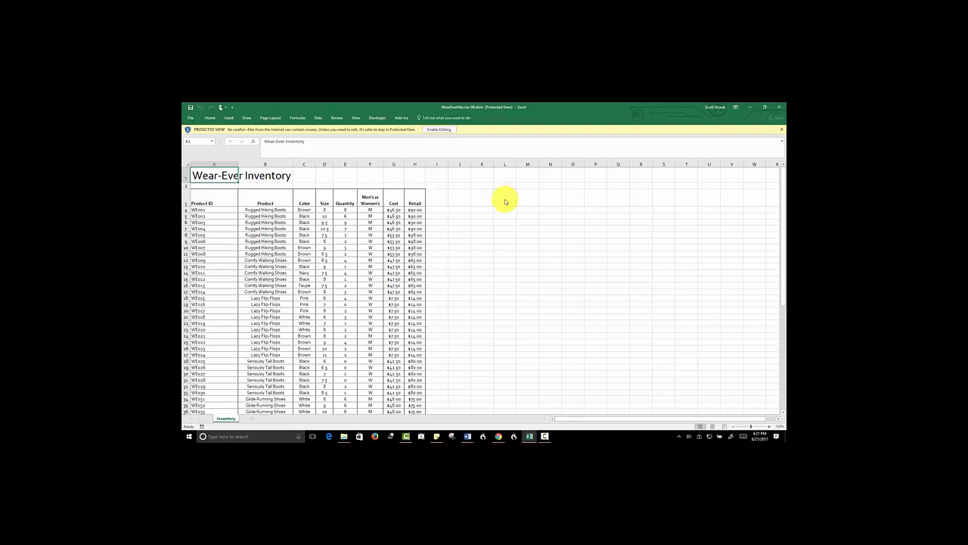
click(437, 130)
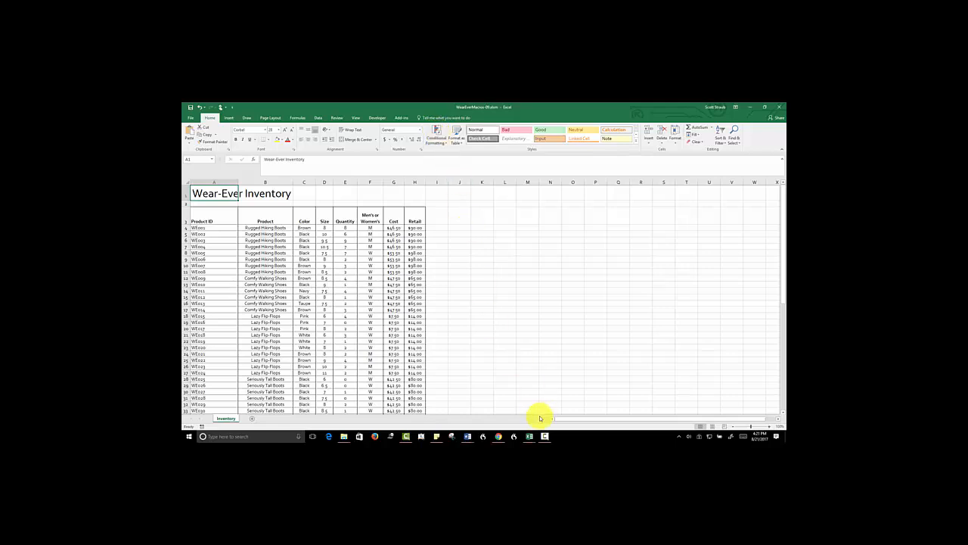
Switch to the WearEver-09.xlsx workbook and create a copy of the Inventory sheet at the end of that workbook
mouse_move(530, 436)
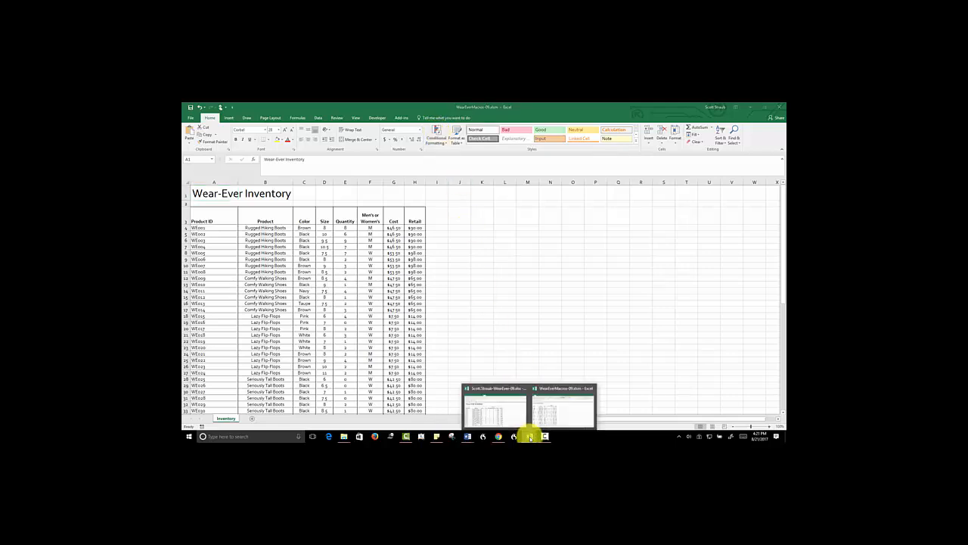
click(486, 400)
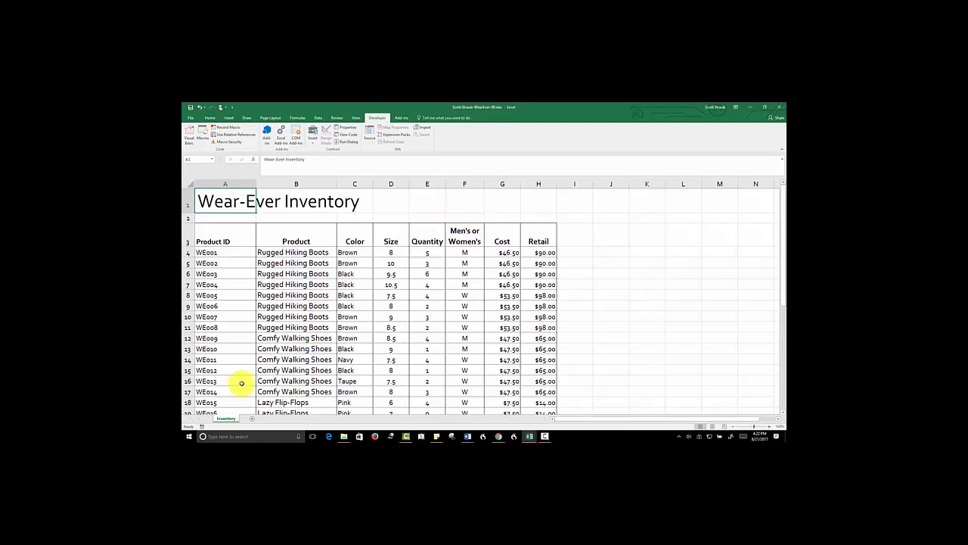
right_click(229, 420)
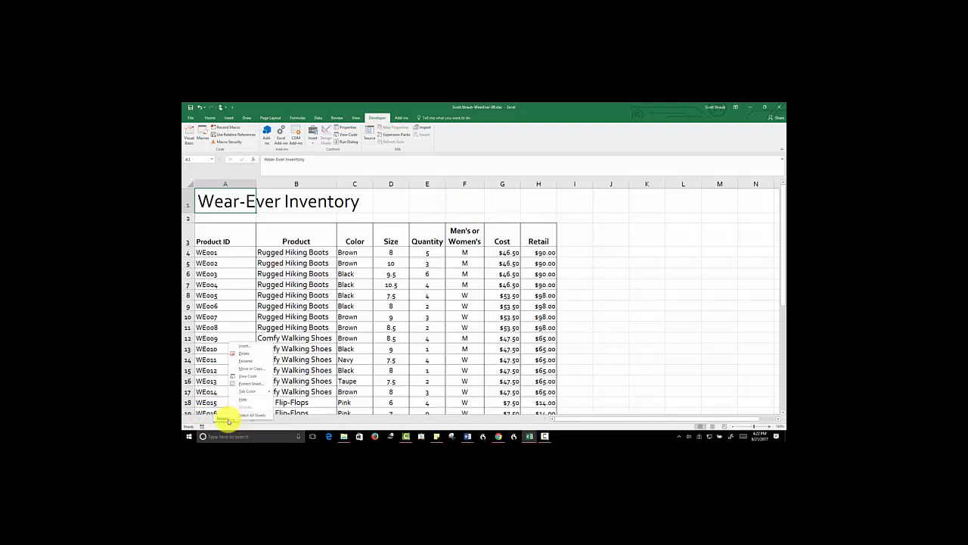
click(249, 369)
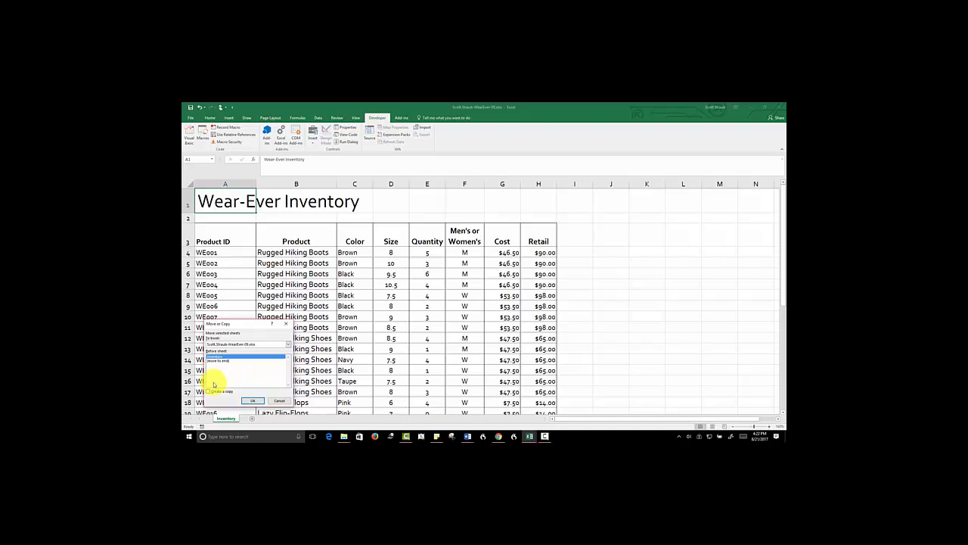
click(208, 391)
click(217, 361)
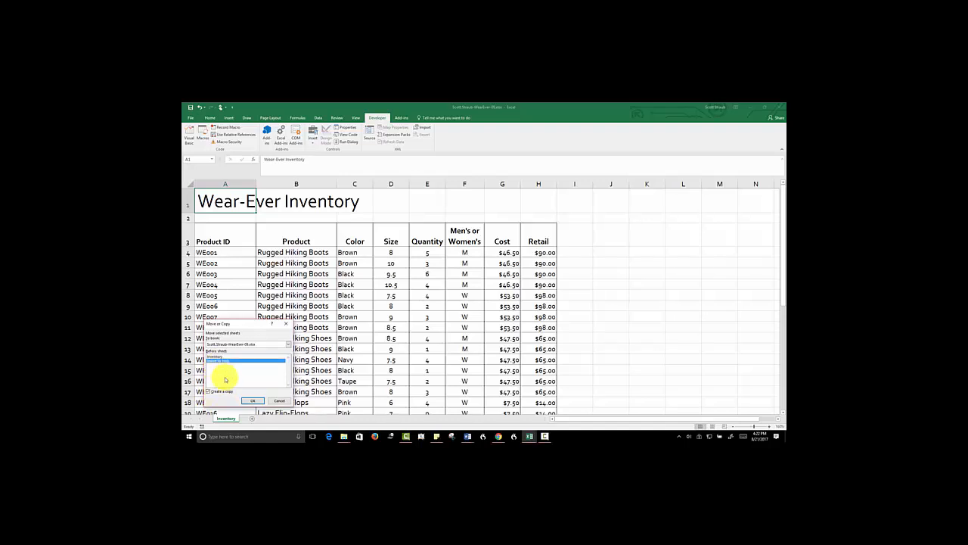
click(252, 401)
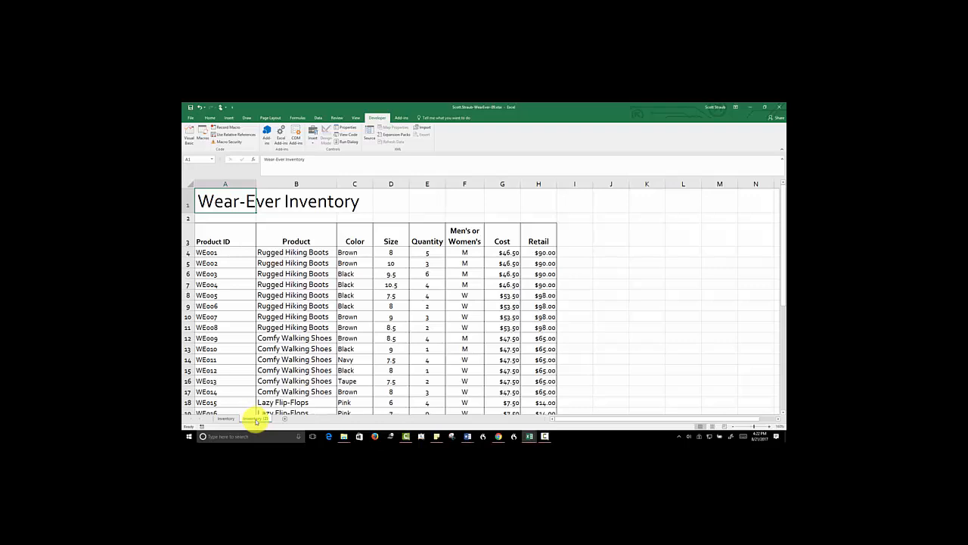
Set the copied Inventory sheet's tab color to the green Accent 4 theme color
right_click(257, 421)
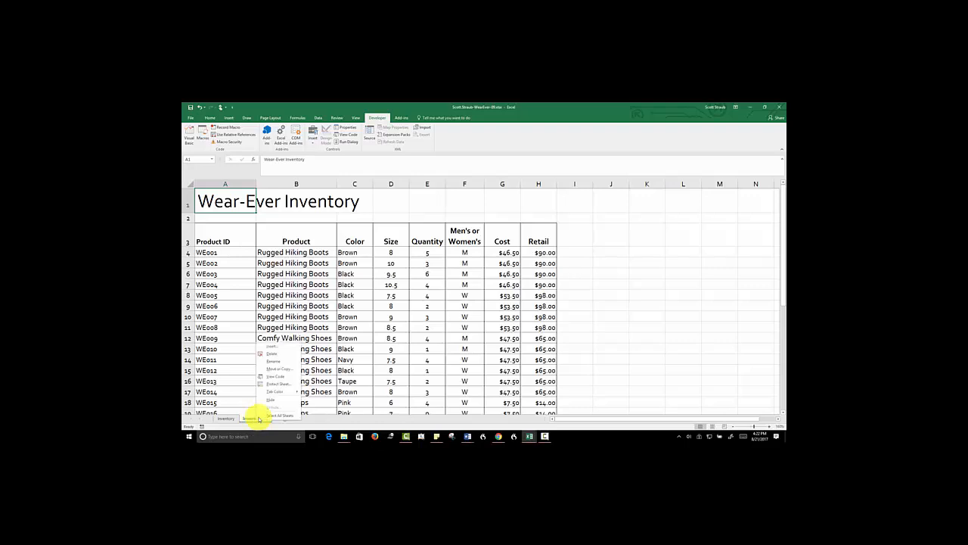
mouse_move(275, 393)
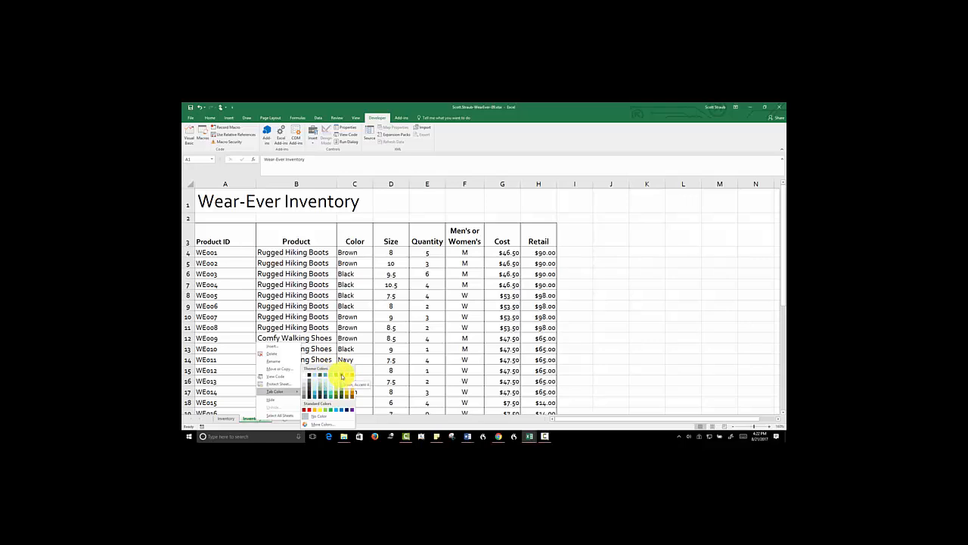
click(341, 376)
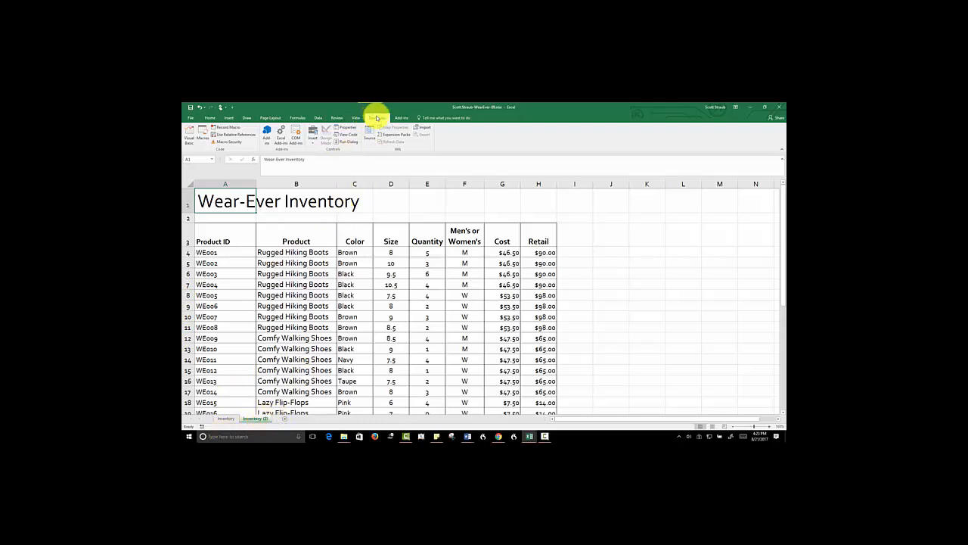
Run the Reorder macro from WearEverMacros-09.xlsm on the Inventory (2) sheet and return to cell A1
click(202, 136)
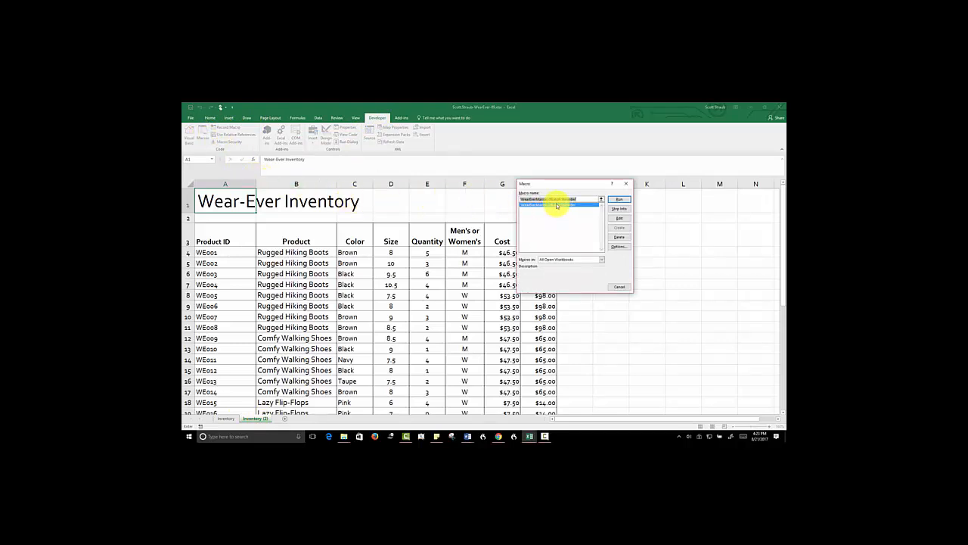
click(617, 200)
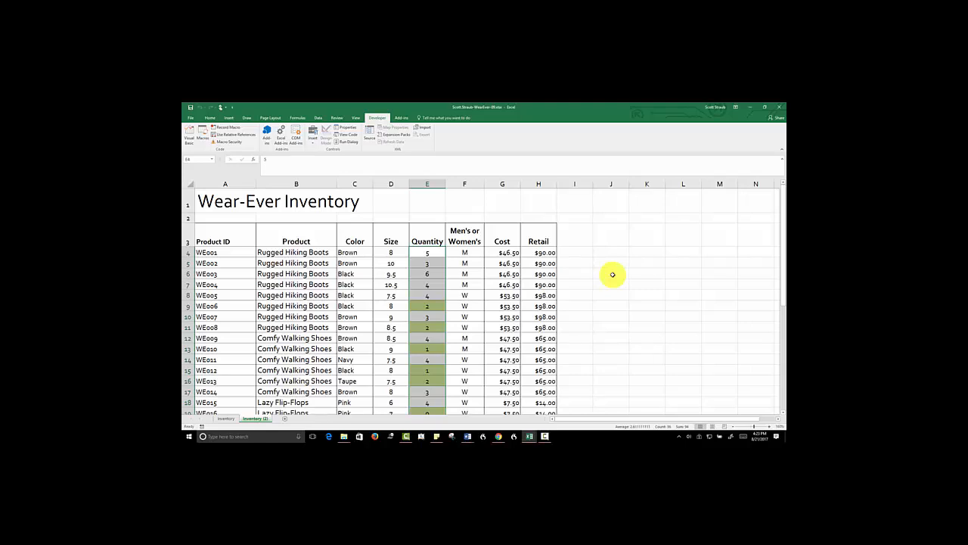
key(ctrl+Home)
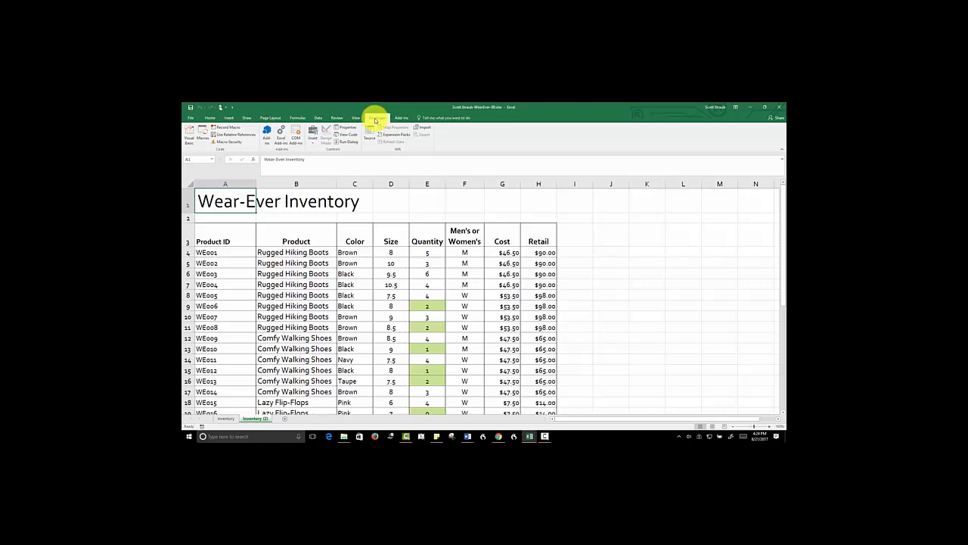
Open the Reorder macro's code for editing and set its Formula1 condition value to "=2"
click(200, 137)
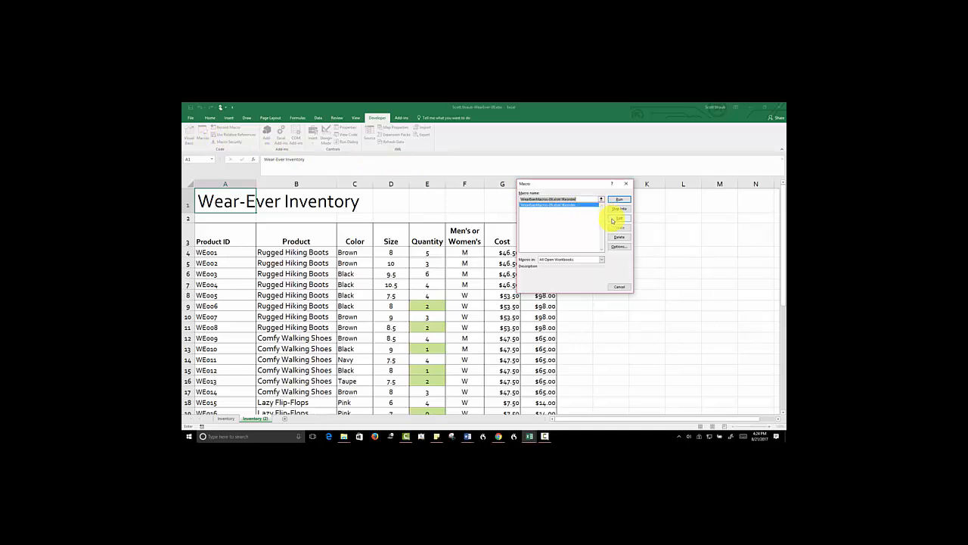
click(614, 219)
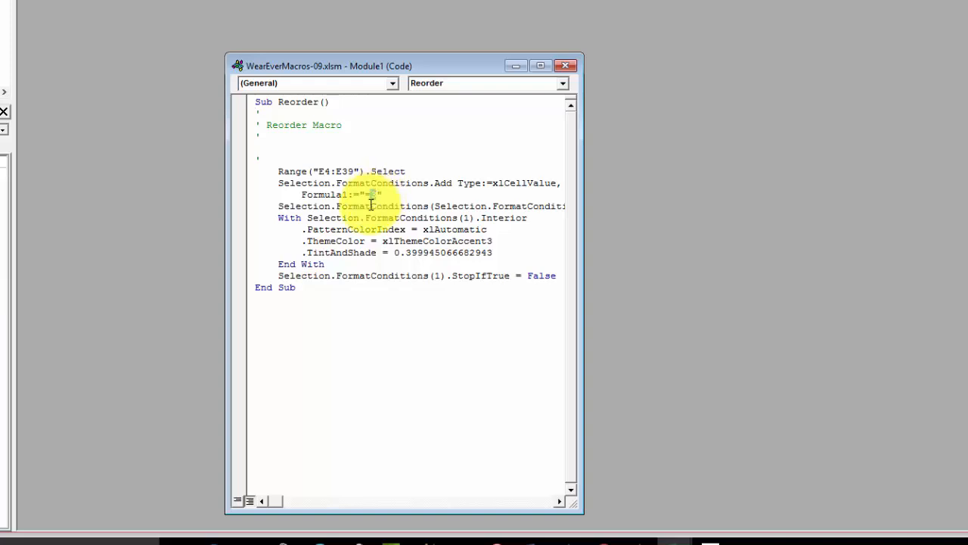
text(2)
Copy the Range("E4:E39").Select line onto a new line after the StopIfTrue statement in the Reorder macro, and close the code editor
click(558, 277)
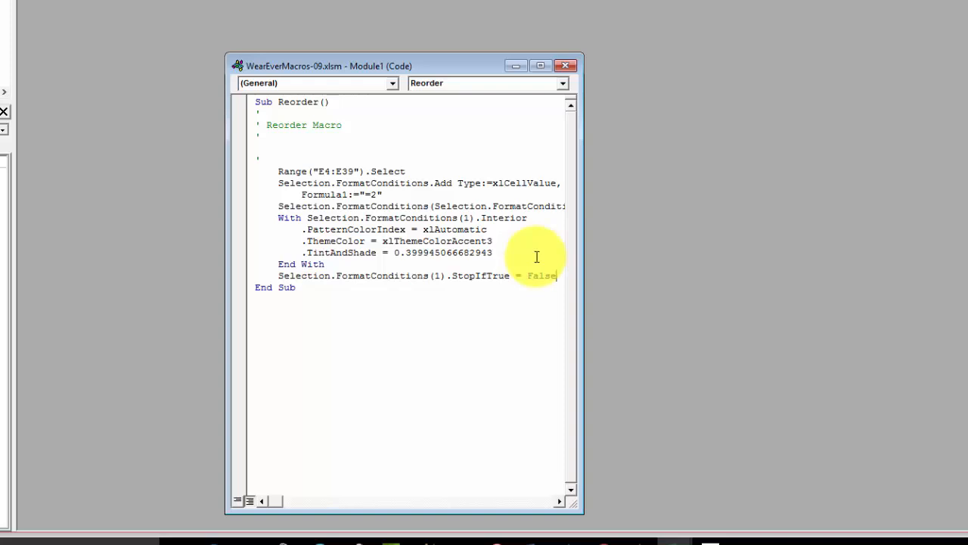
key(Return)
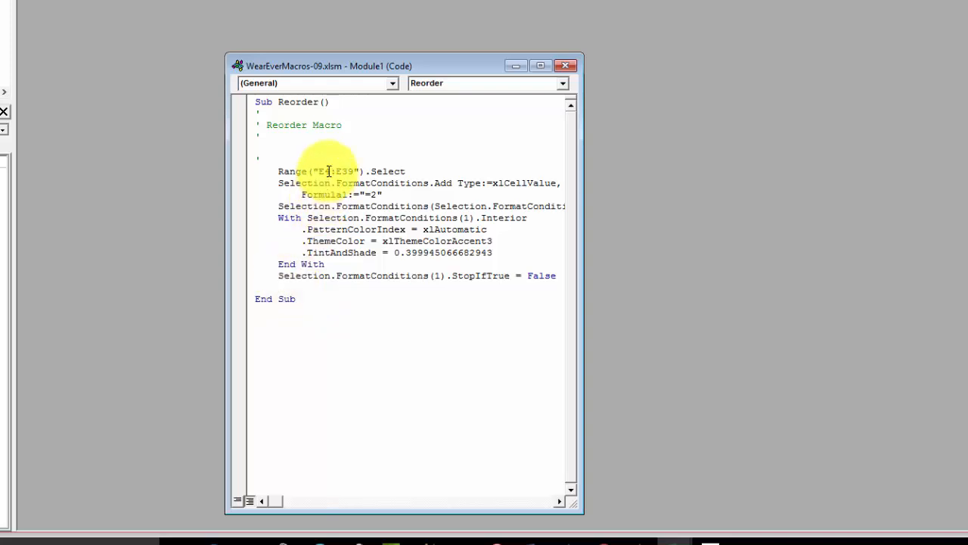
click(269, 173)
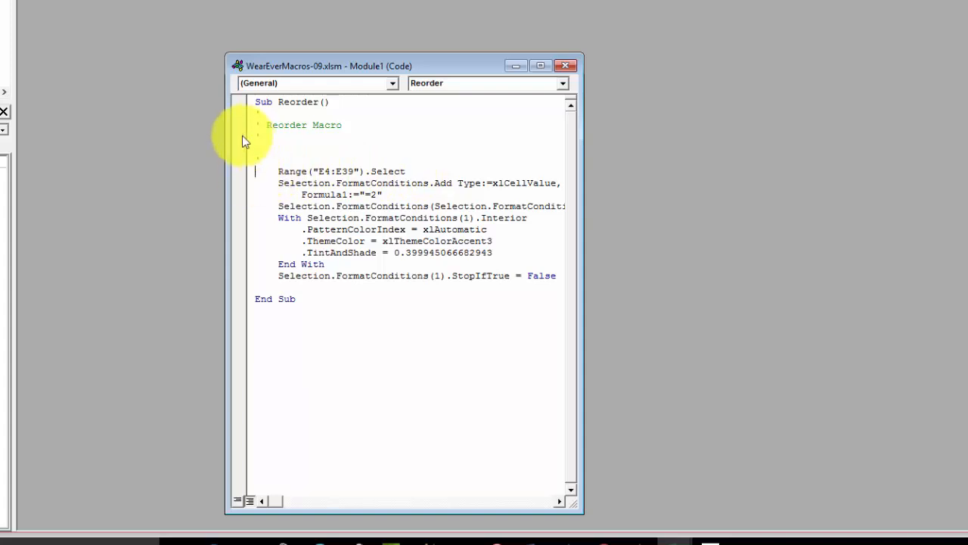
click(247, 176)
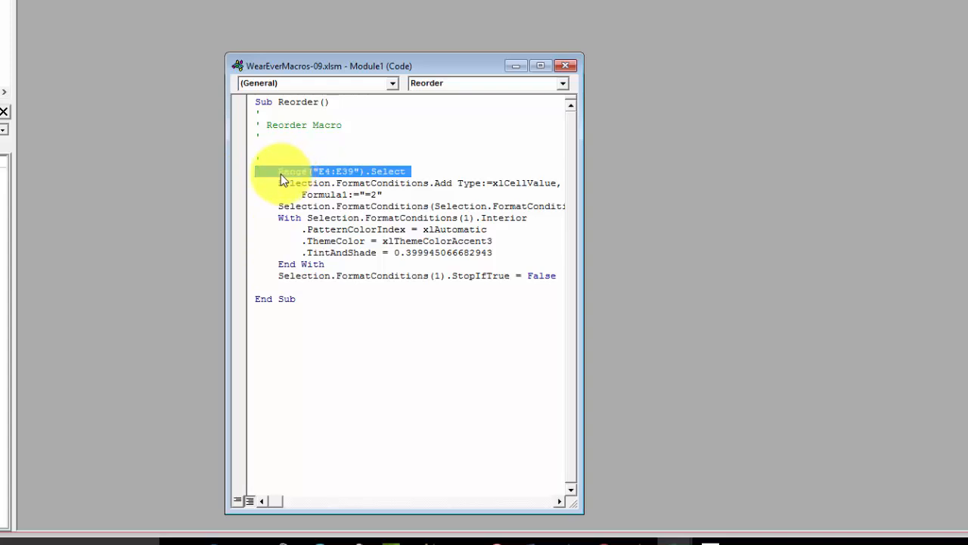
click(239, 174)
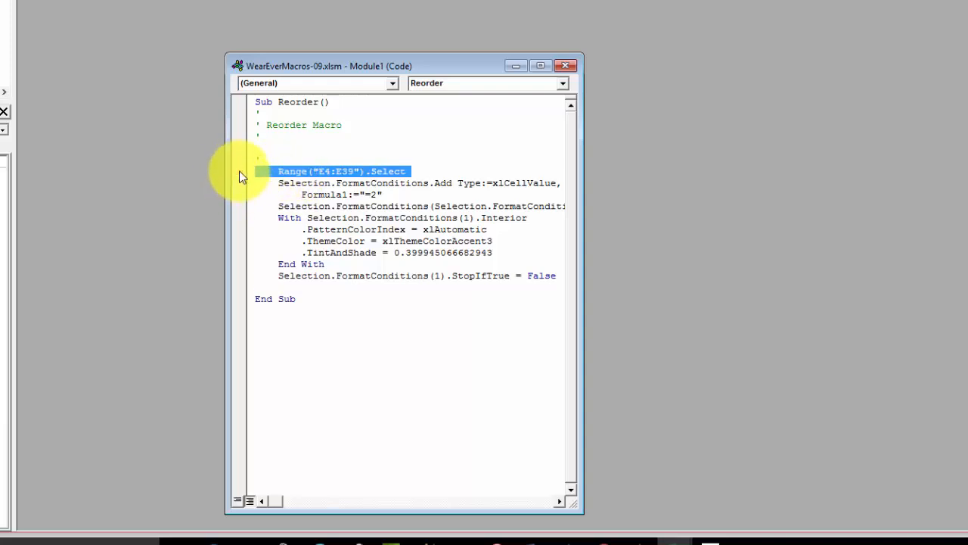
click(240, 173)
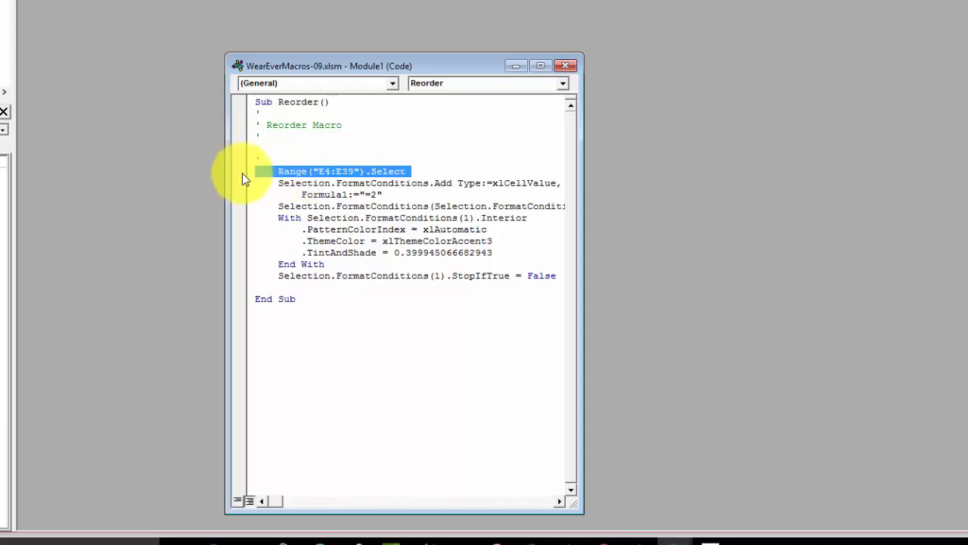
click(279, 288)
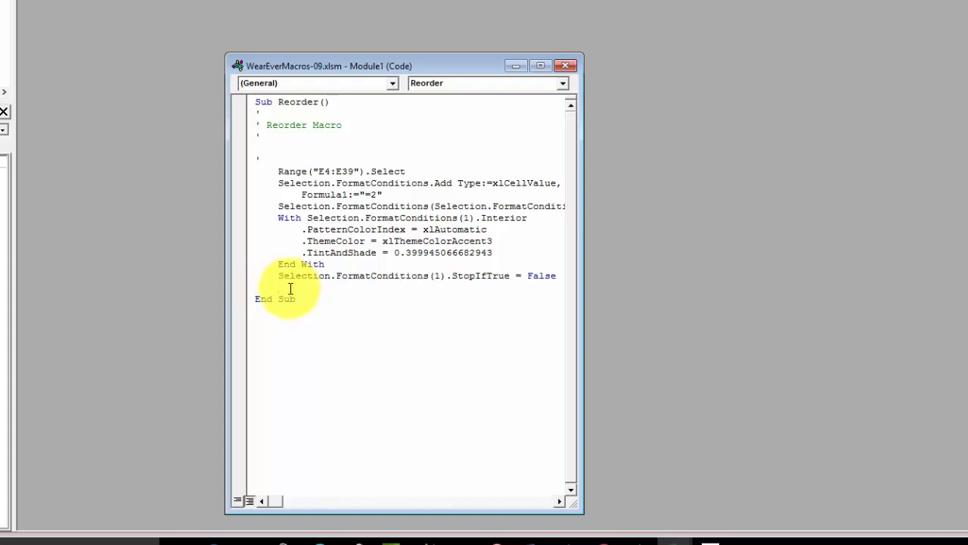
click(245, 176)
key(ctrl+c)
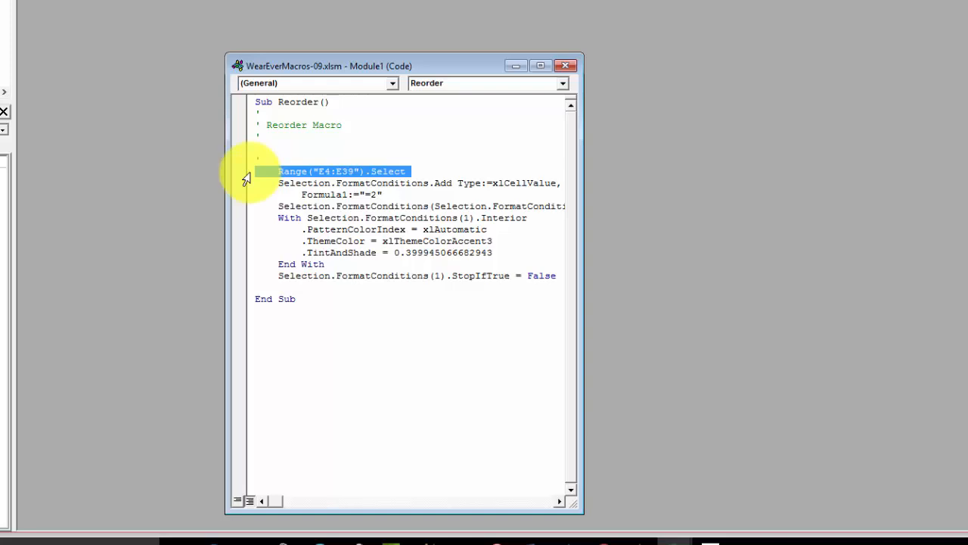
click(255, 291)
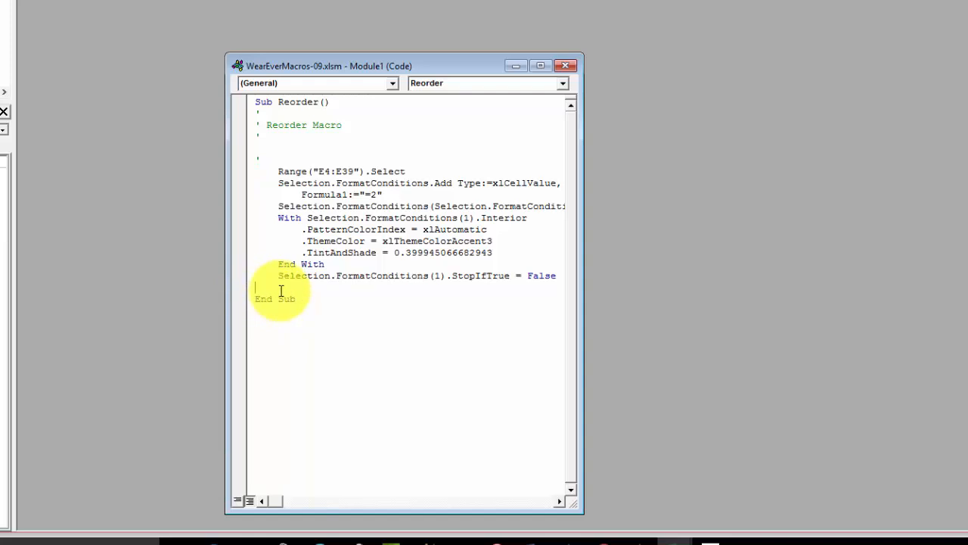
key(ctrl+v)
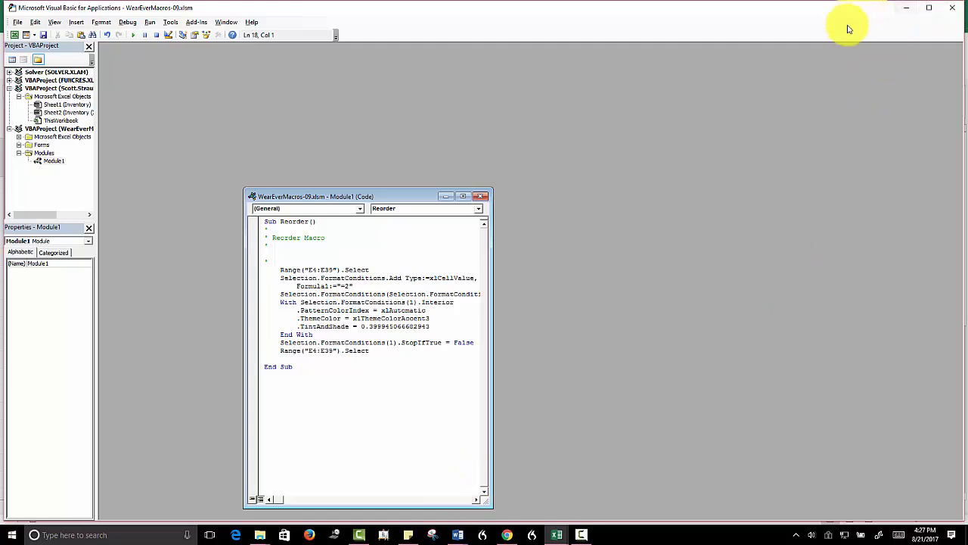
click(949, 9)
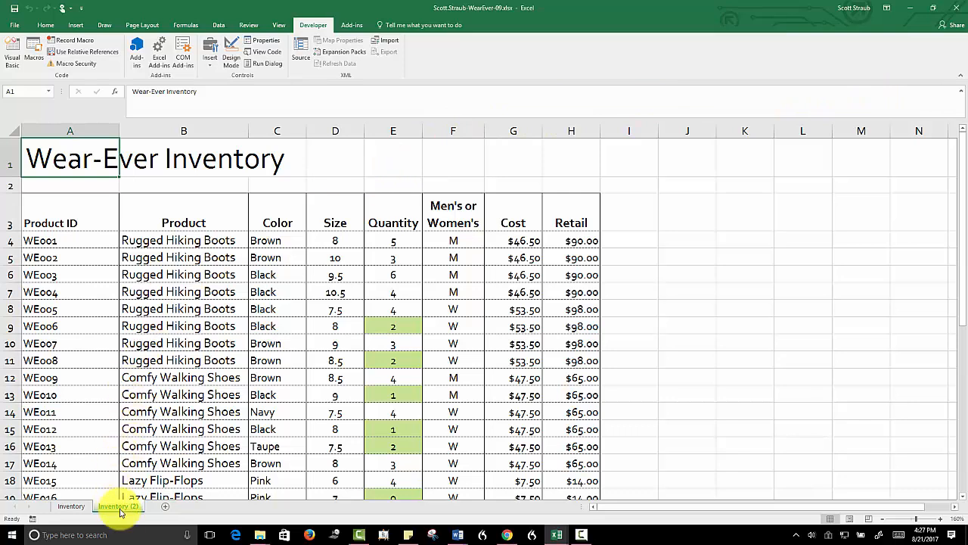
On the Inventory sheet, draw a Button form control across cells J3:K3 and assign the WearEverMacros-09.xlsm Reorder macro to it
click(71, 506)
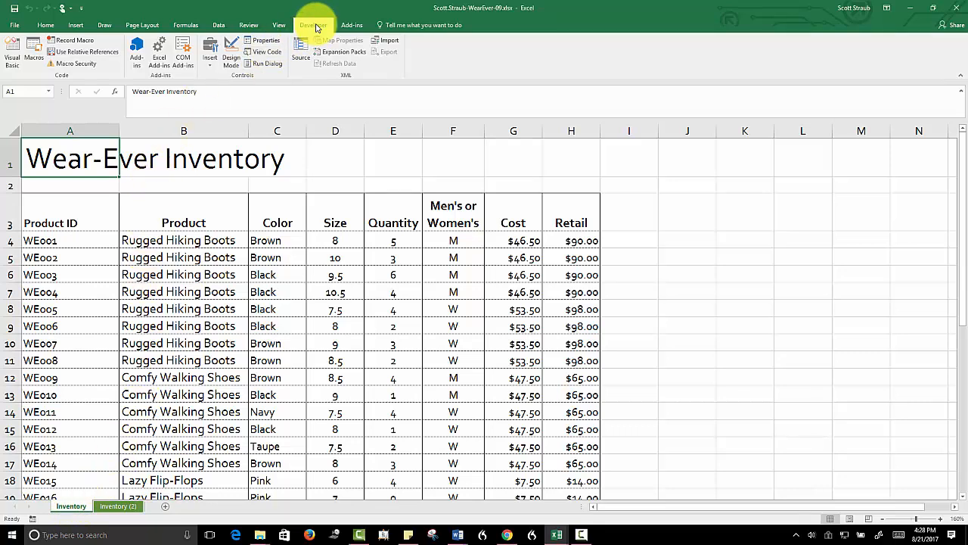
click(209, 65)
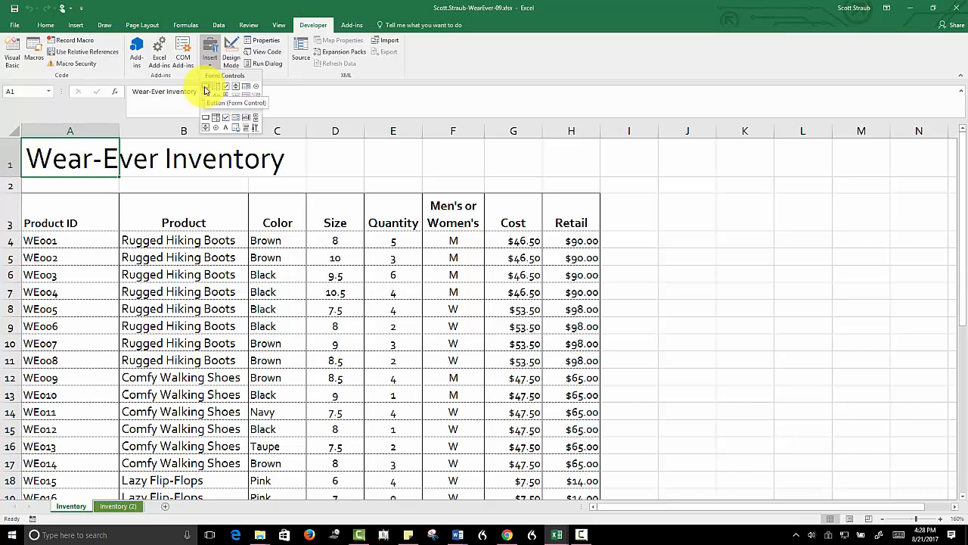
click(205, 90)
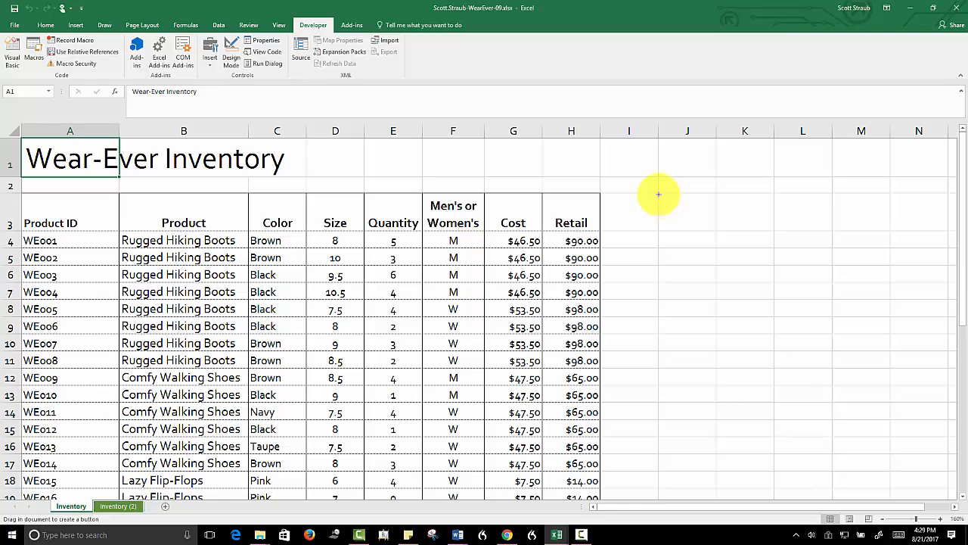
drag(659, 196, 774, 228)
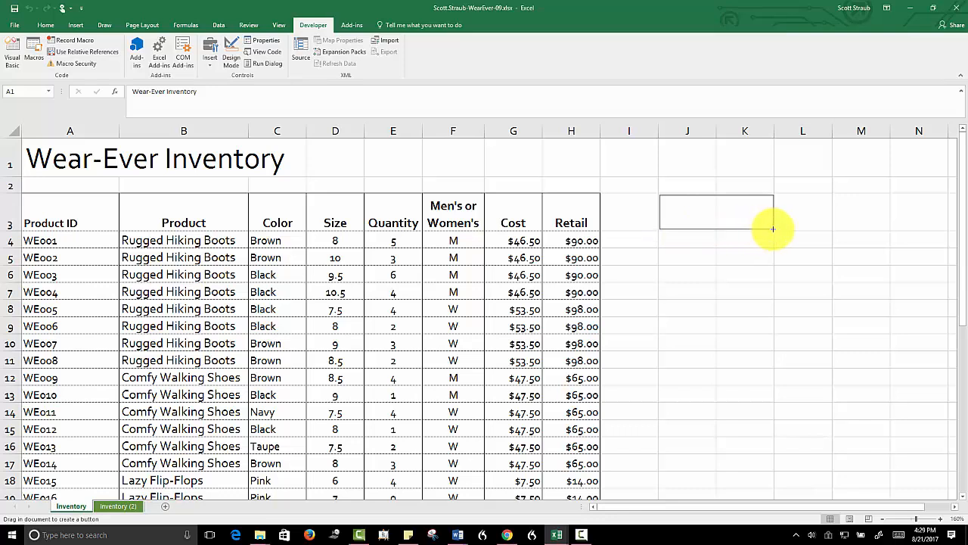
drag(774, 228, 773, 228)
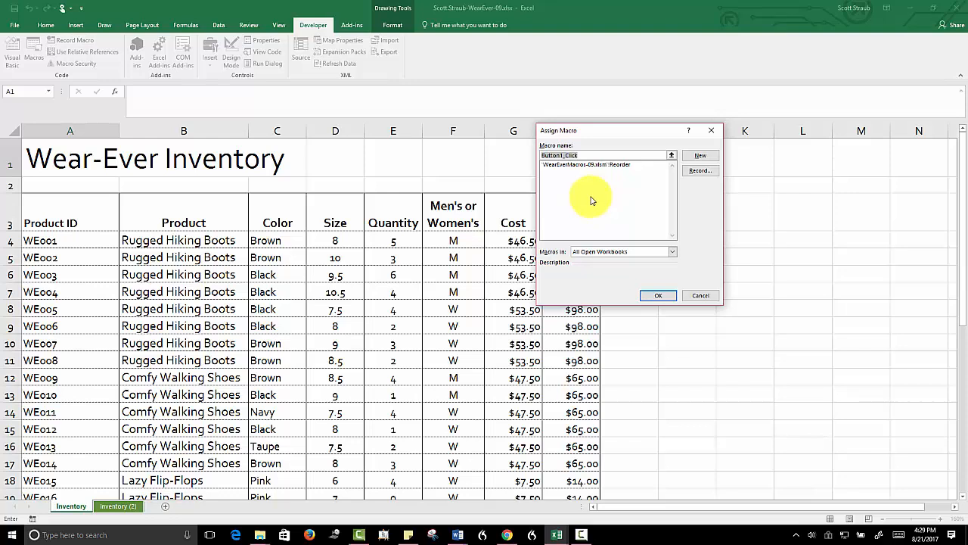
click(584, 165)
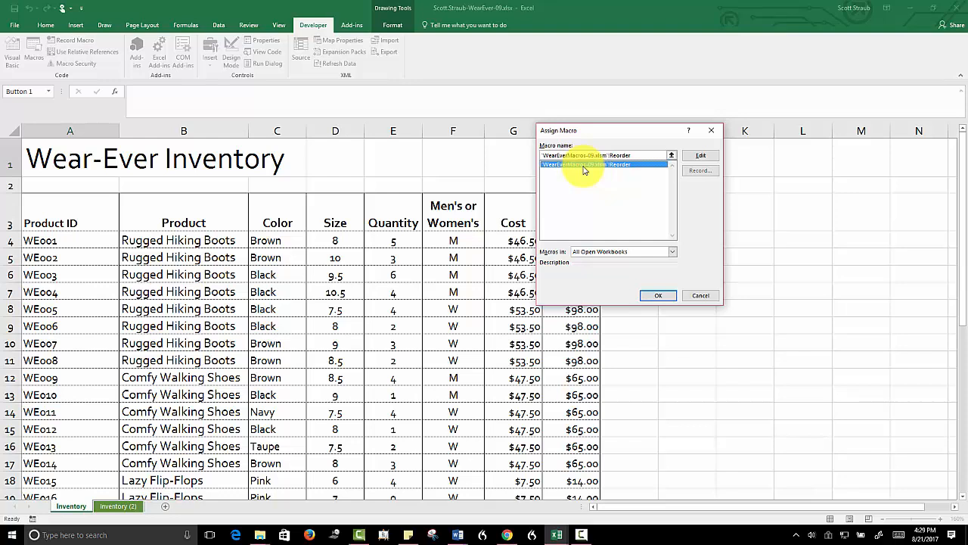
click(655, 295)
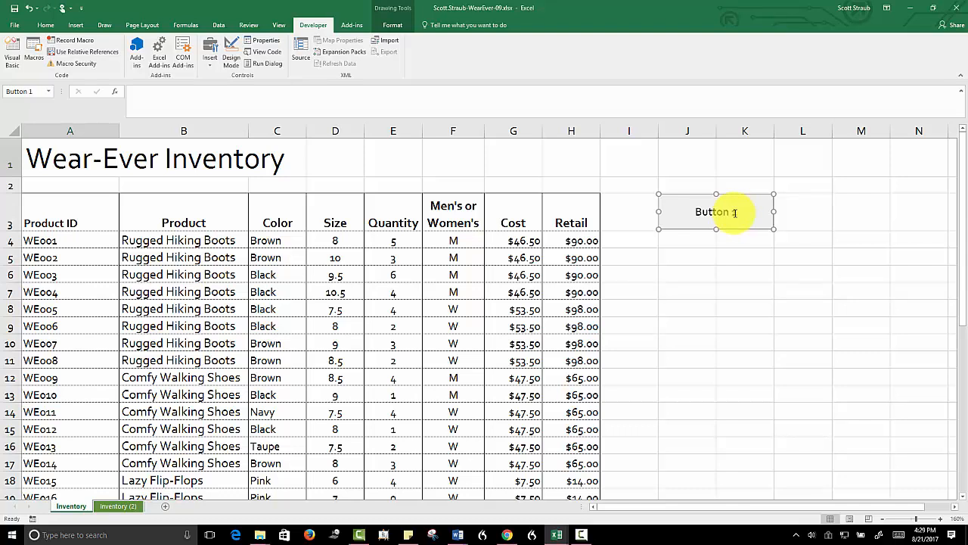
Replace the button's caption with "Click here to find items for re-order." and run the Reorder macro from the button
click(734, 213)
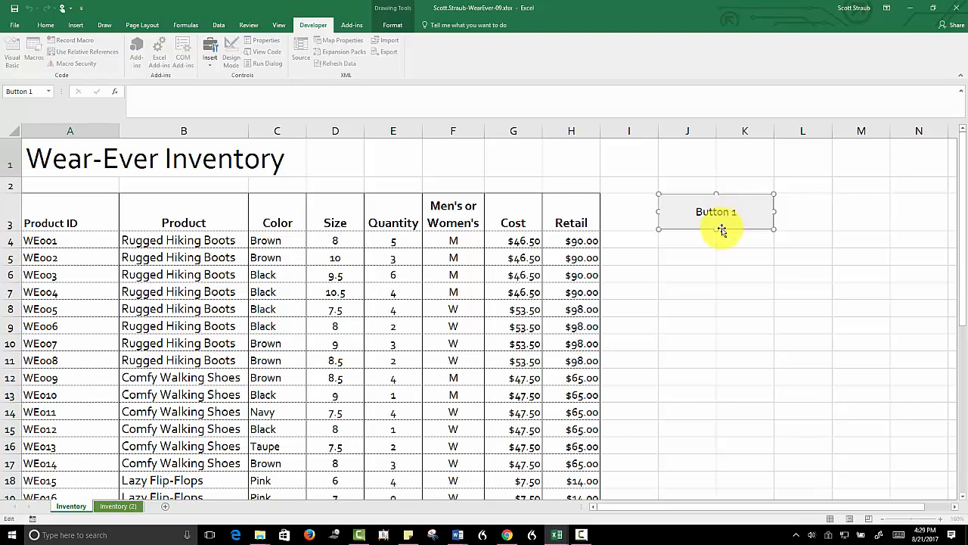
key(BackSpace)
key(BackSpace)
key(BackSpace)
key(BackSpace)
key(BackSpace)
key(BackSpace)
key(BackSpace)
key(BackSpace)
text(Click here to find items)
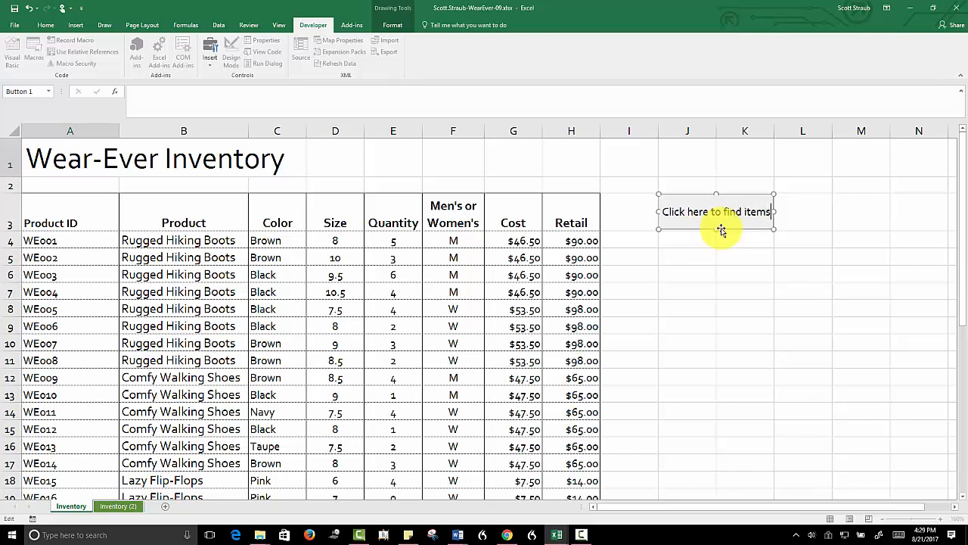
text( for)
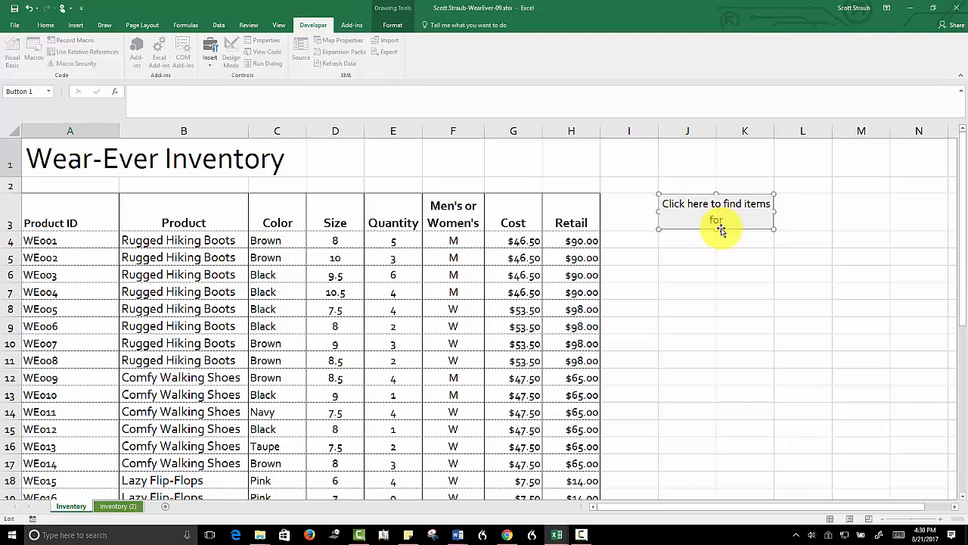
text( re-order.)
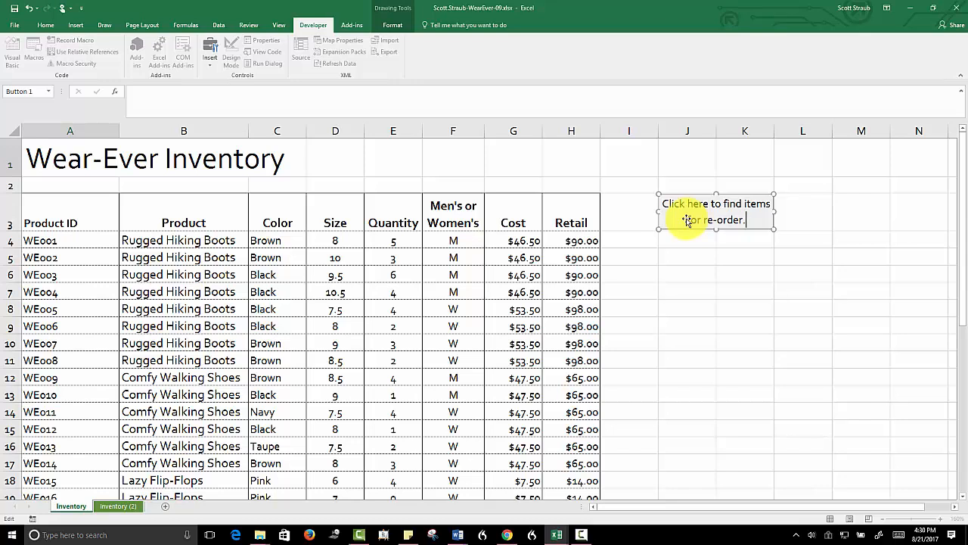
click(684, 258)
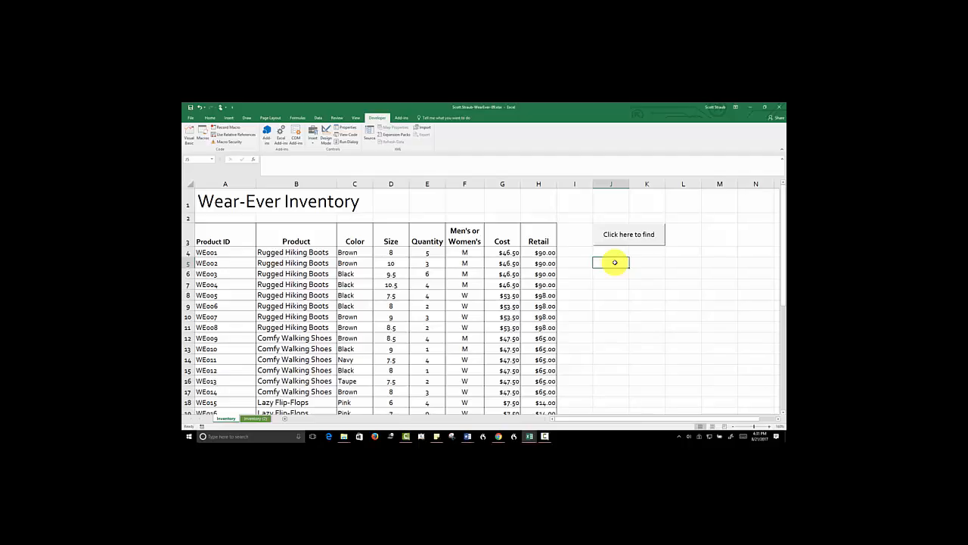
click(616, 239)
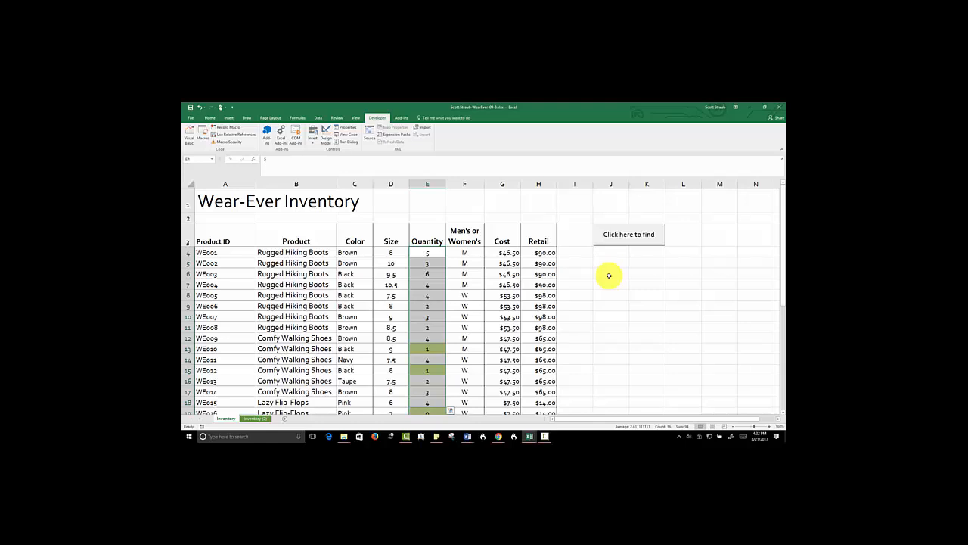
In WearEverMacros-09.xlsm, start recording a macro named Today with shortcut Ctrl+Shift+D and the description "Insert date in A2", stored in this workbook
click(531, 436)
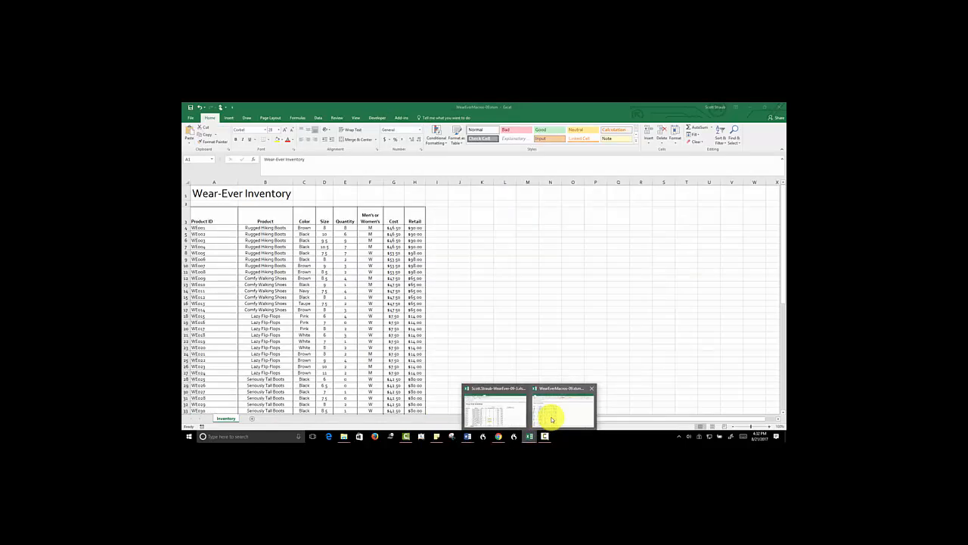
click(551, 419)
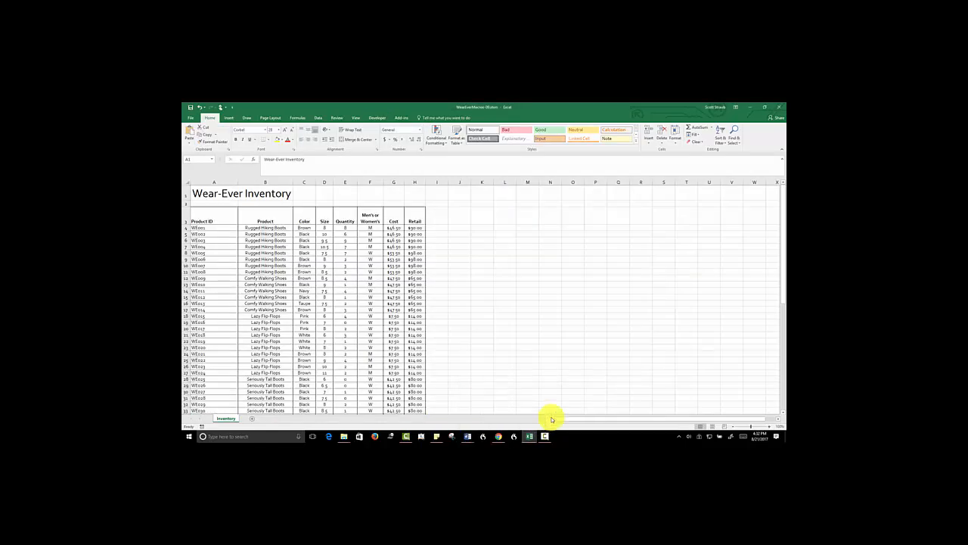
click(755, 428)
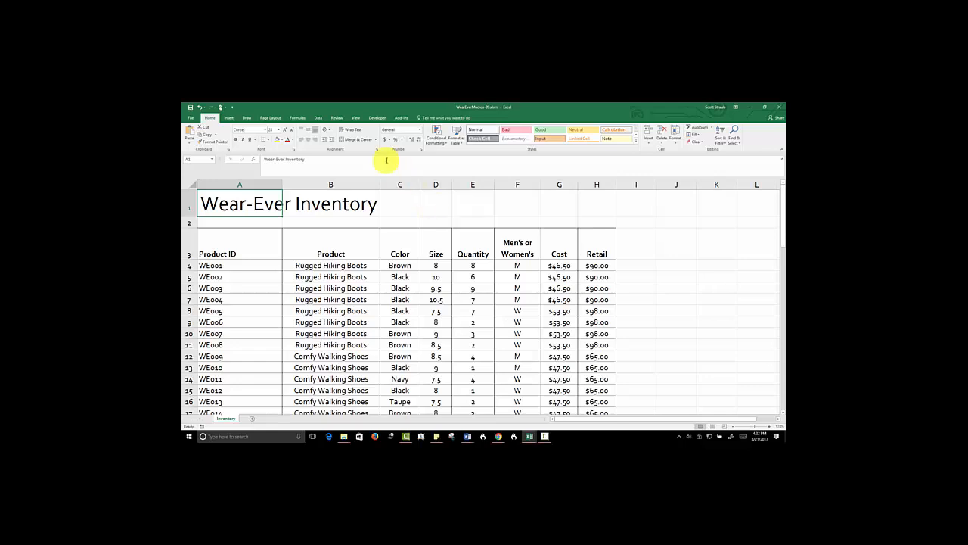
click(376, 118)
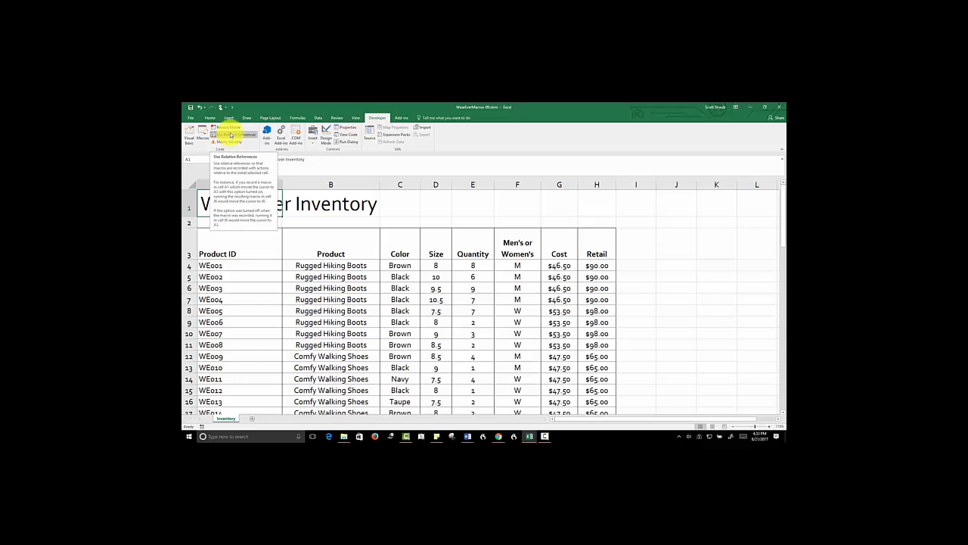
click(228, 129)
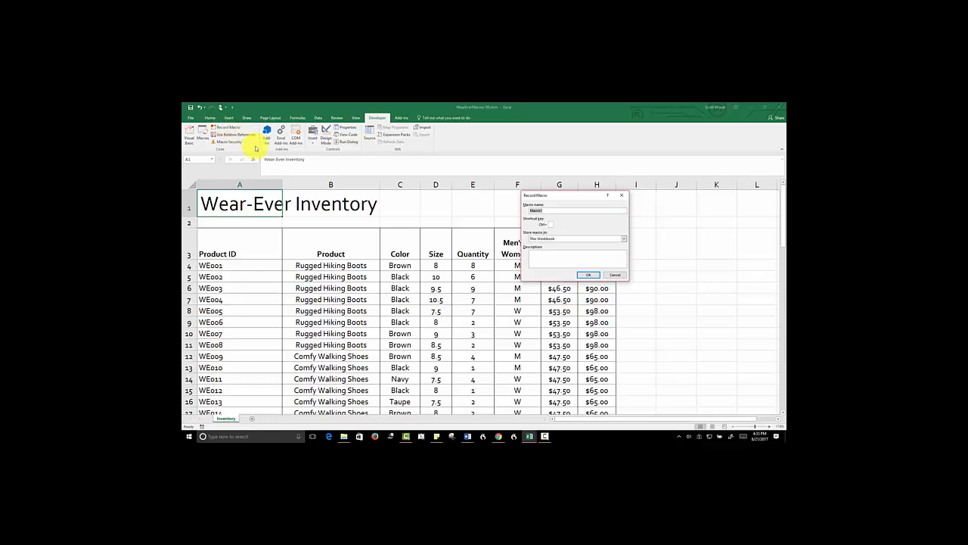
key(BackSpace)
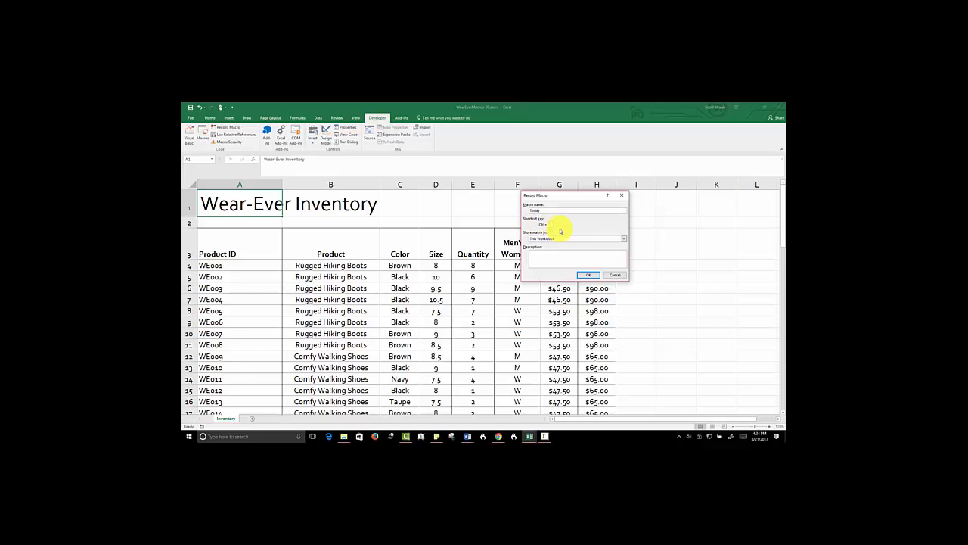
text(T)
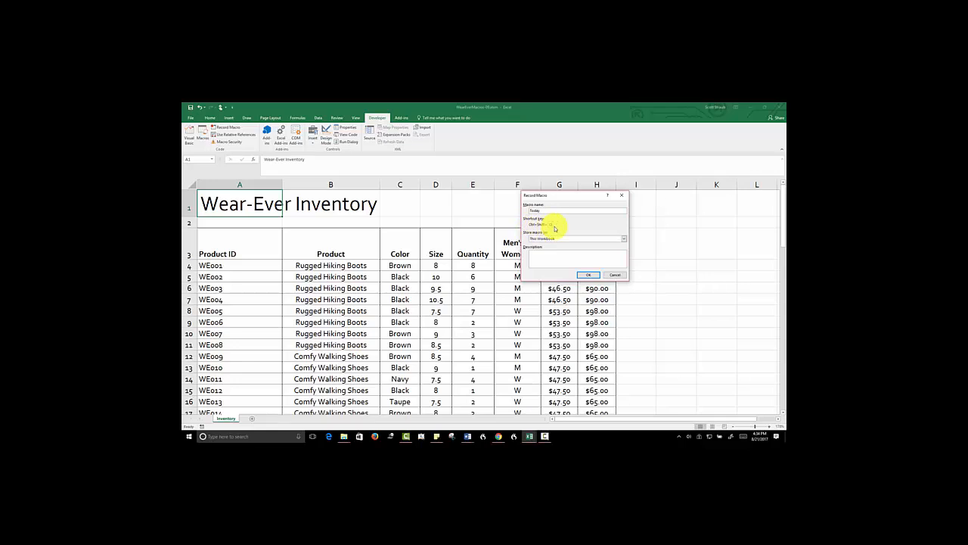
click(540, 265)
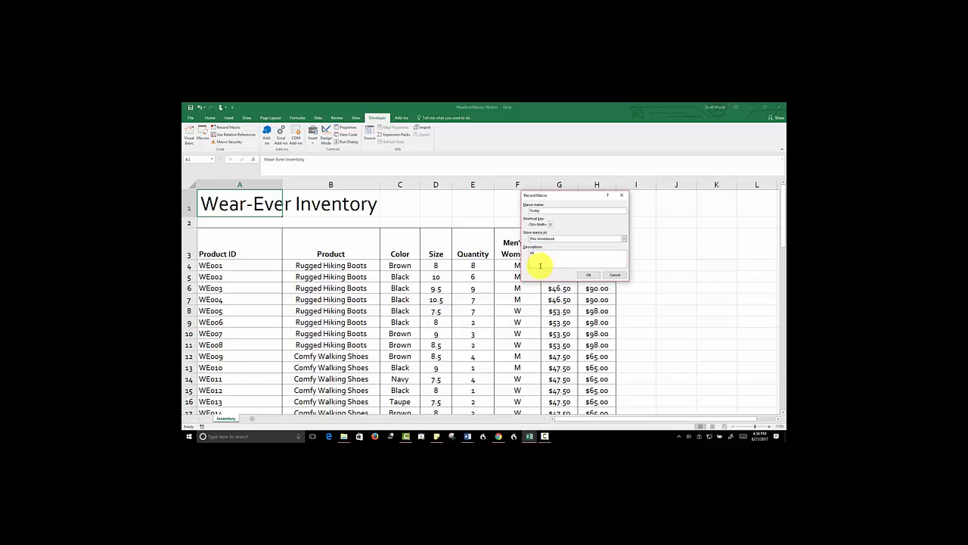
text(Insert date in A2)
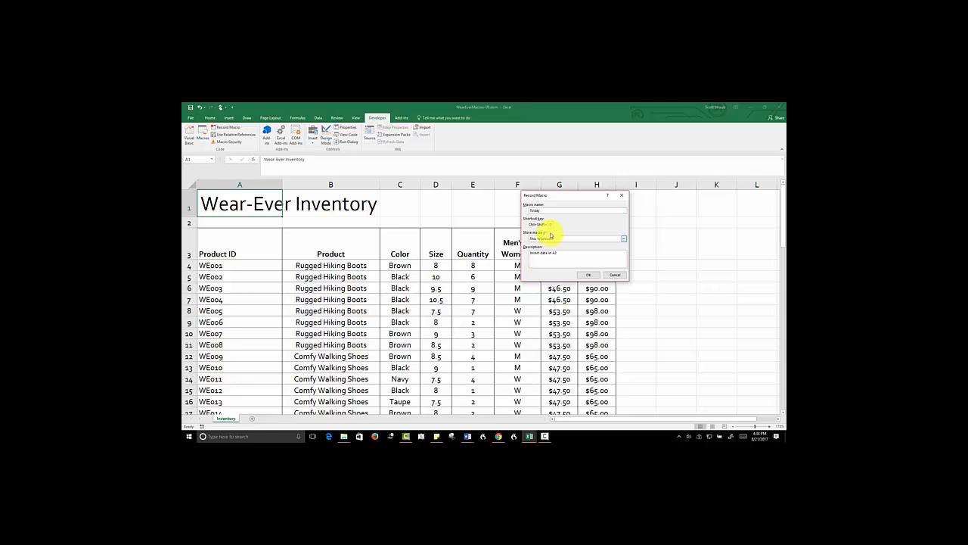
click(590, 276)
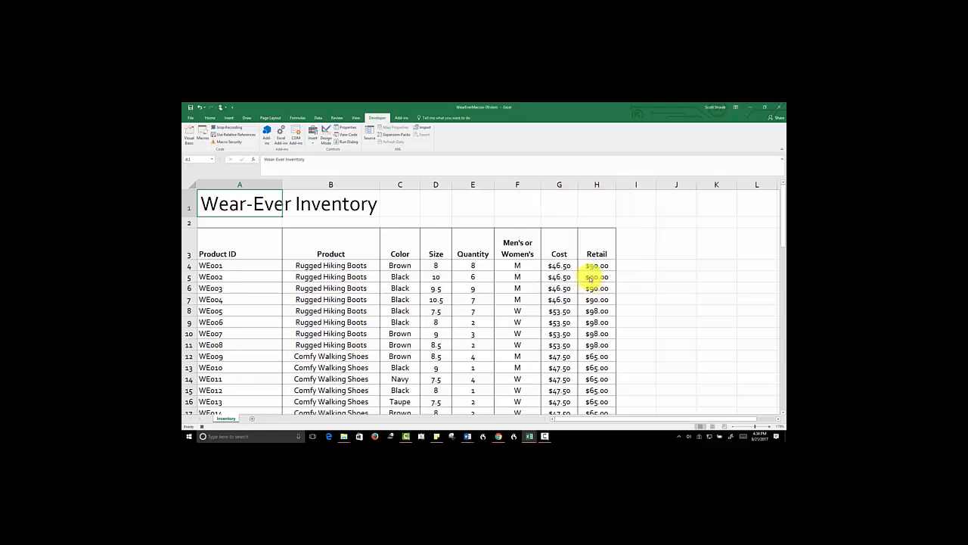
Enter =TODAY() in cell A2, stop recording the macro, and return to cell A1
click(251, 224)
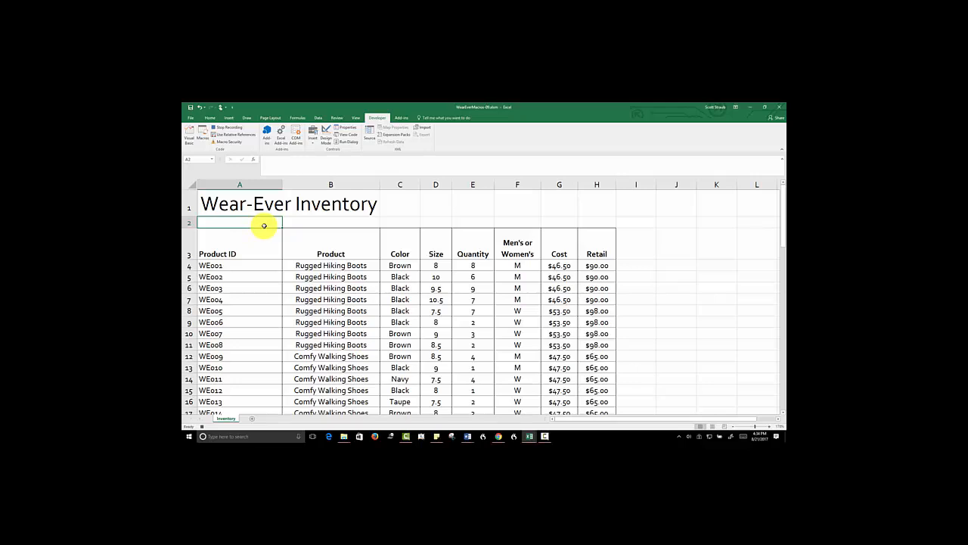
text(=)
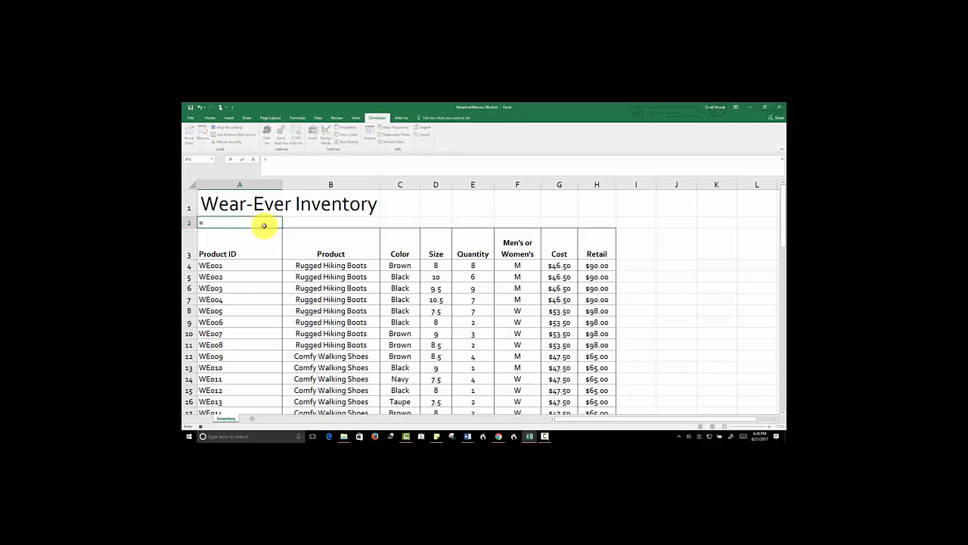
text(to)
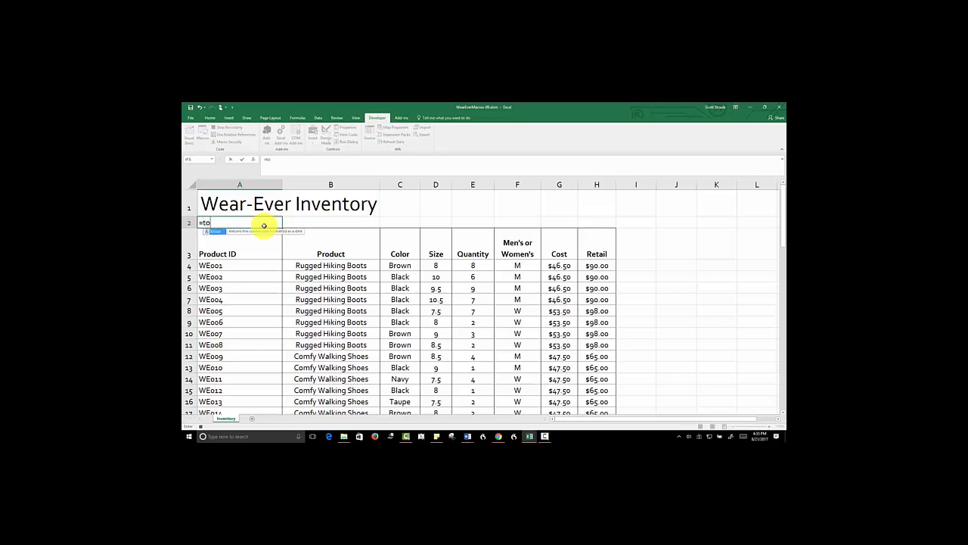
key(Tab)
text())
key(Return)
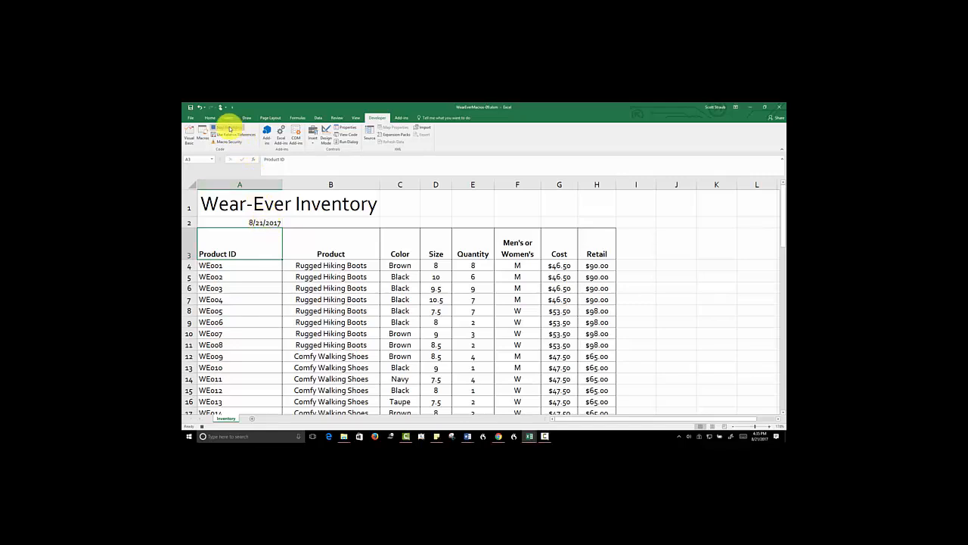
click(230, 129)
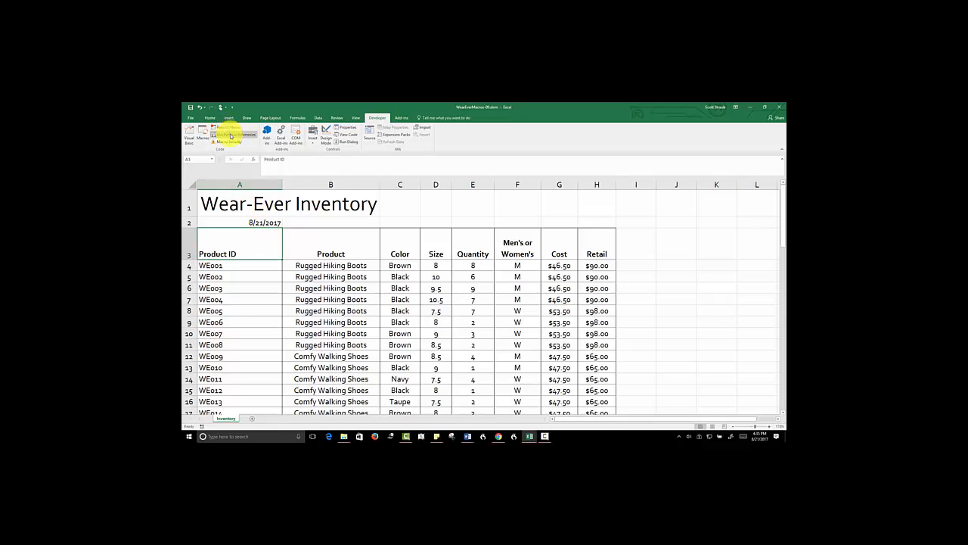
key(ctrl+Home)
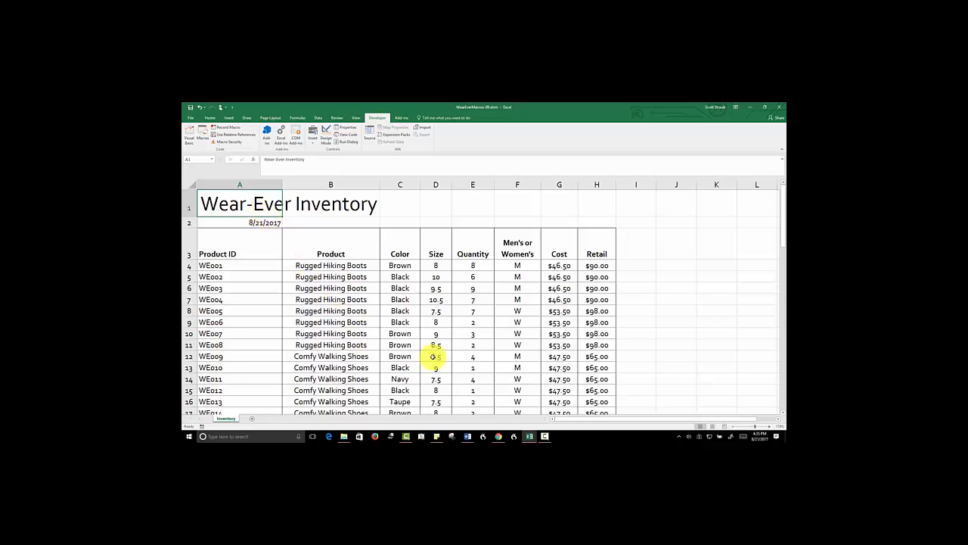
click(527, 436)
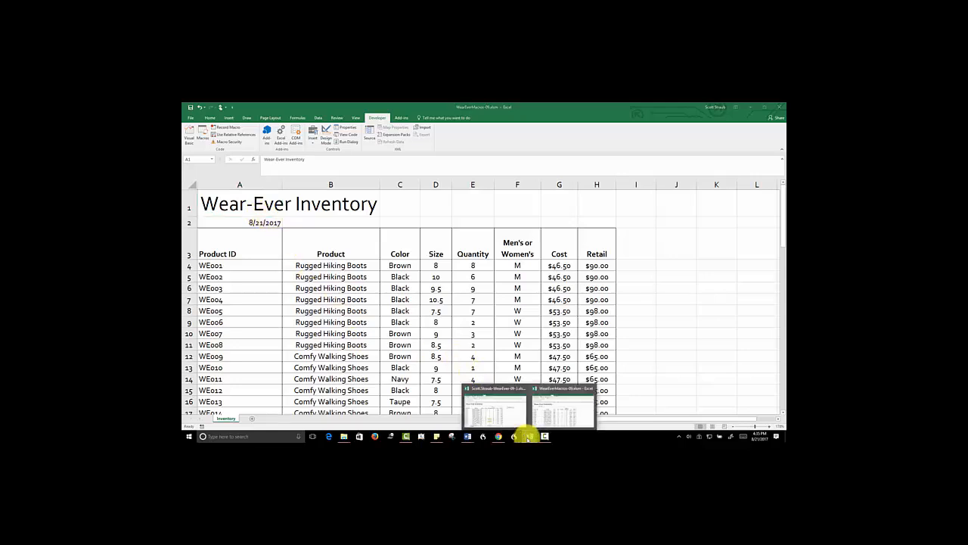
click(503, 416)
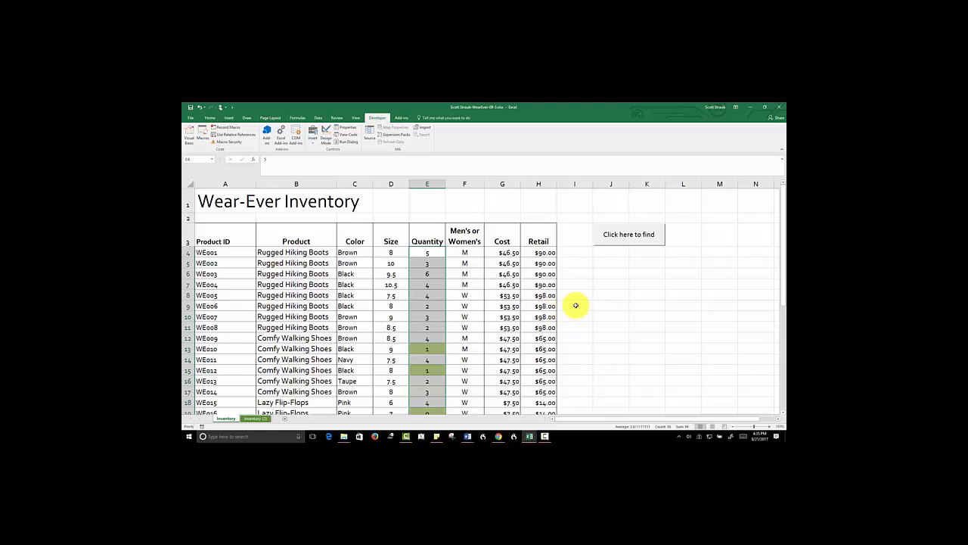
key(ctrl+q)
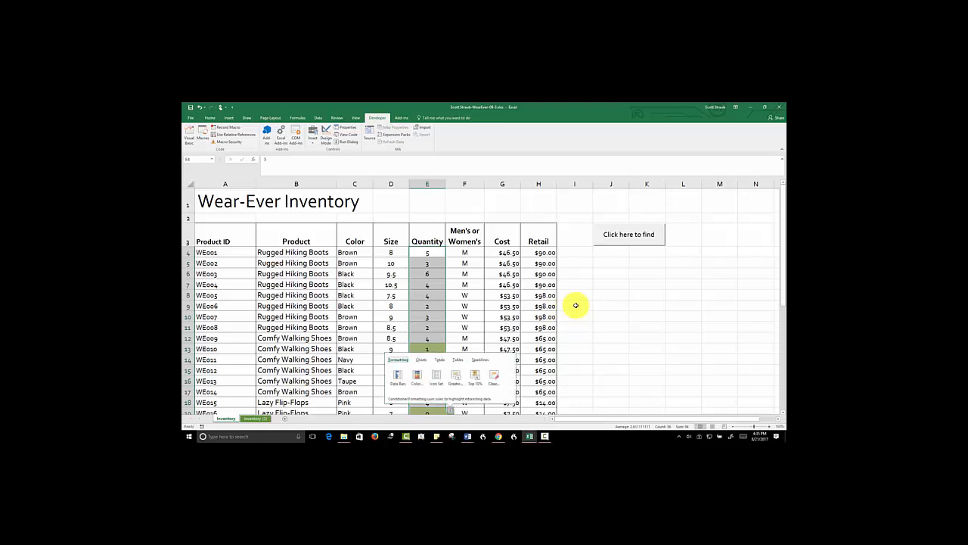
click(575, 305)
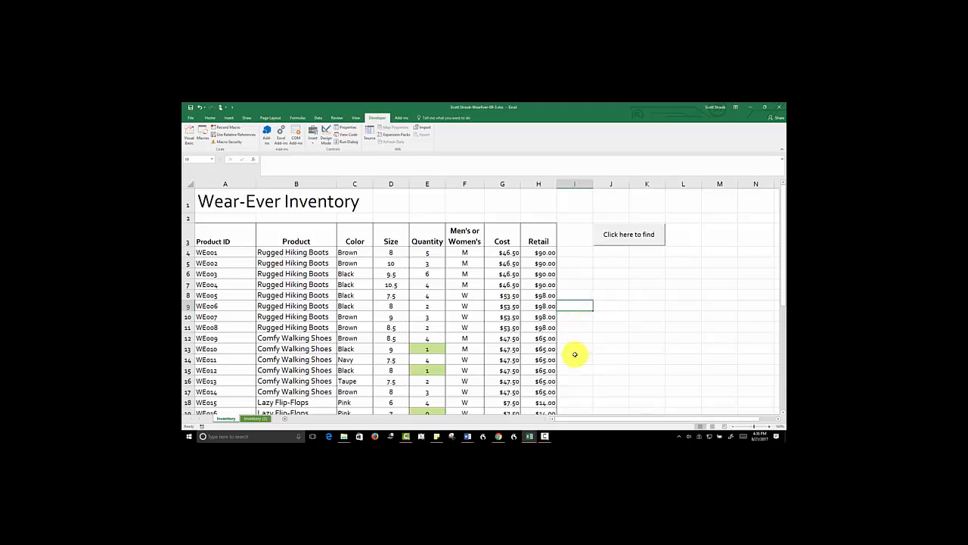
In the WearEverMacros-09.xlsm workbook, re-enter the Today macro's shortcut as Ctrl+Shift+D in its macro options
click(530, 436)
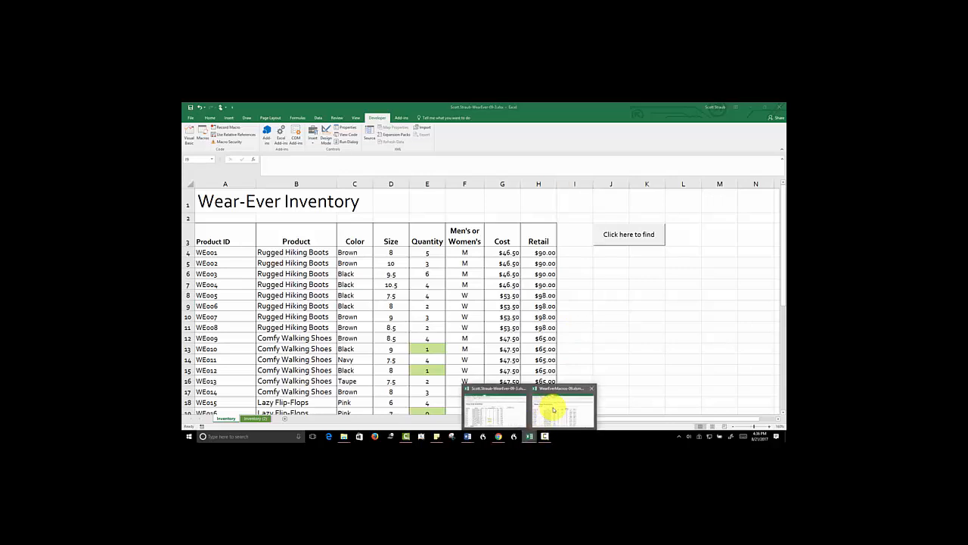
click(552, 407)
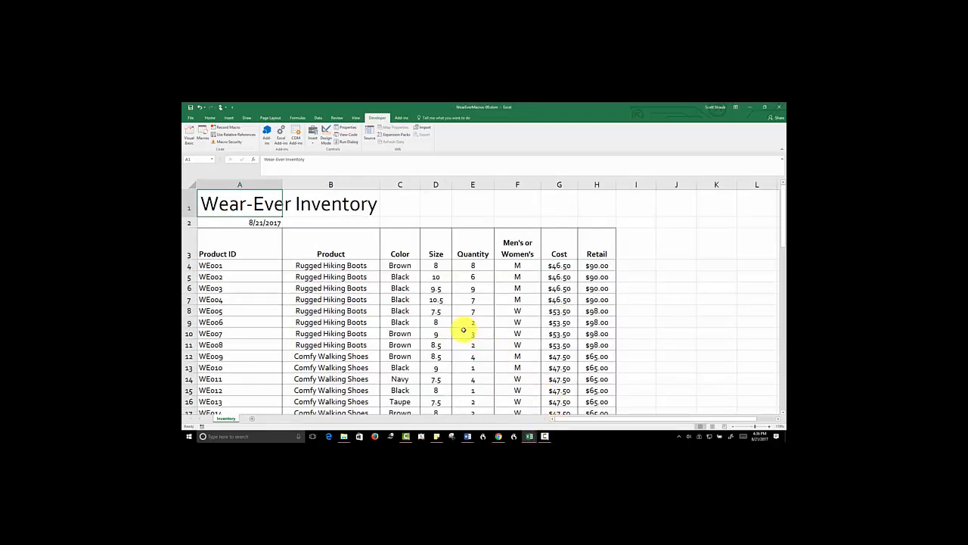
click(203, 135)
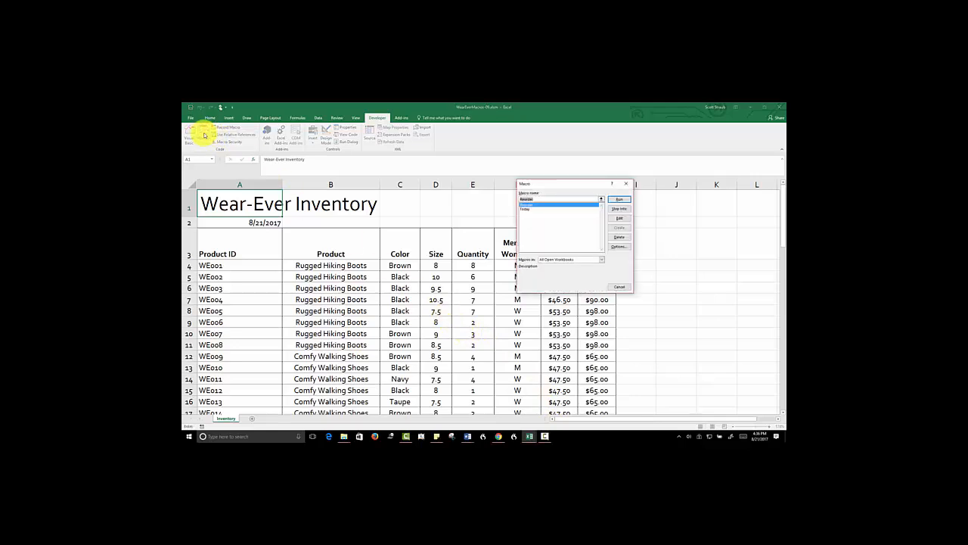
click(529, 209)
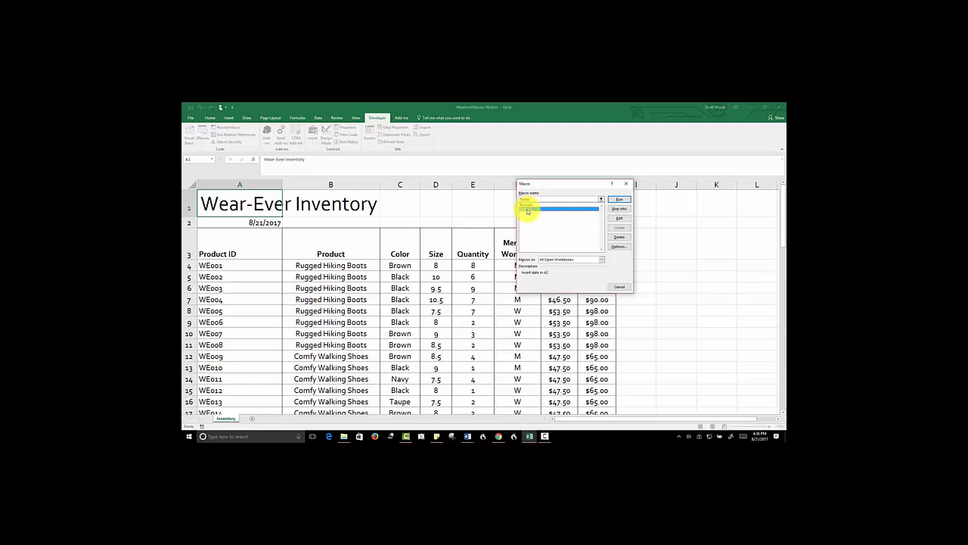
click(618, 246)
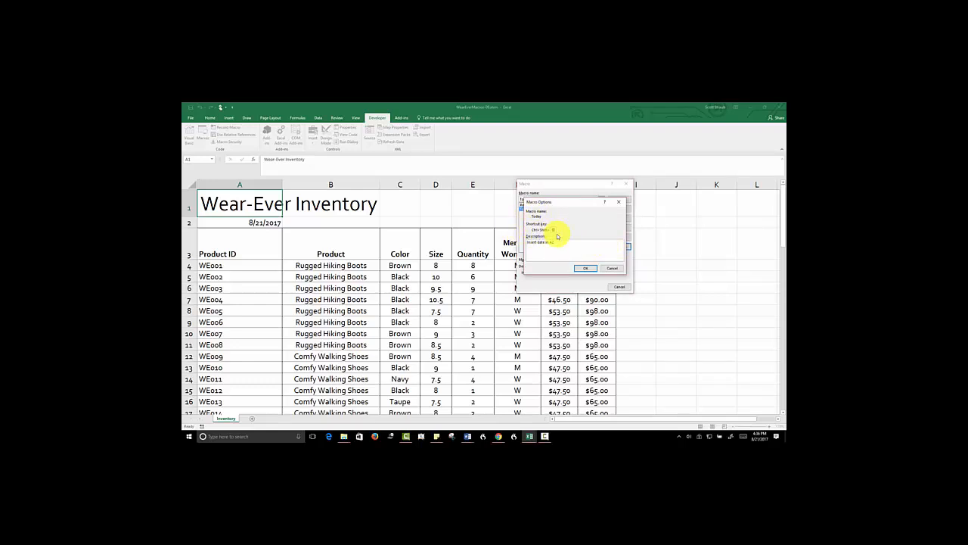
text(d)
text(D)
click(583, 268)
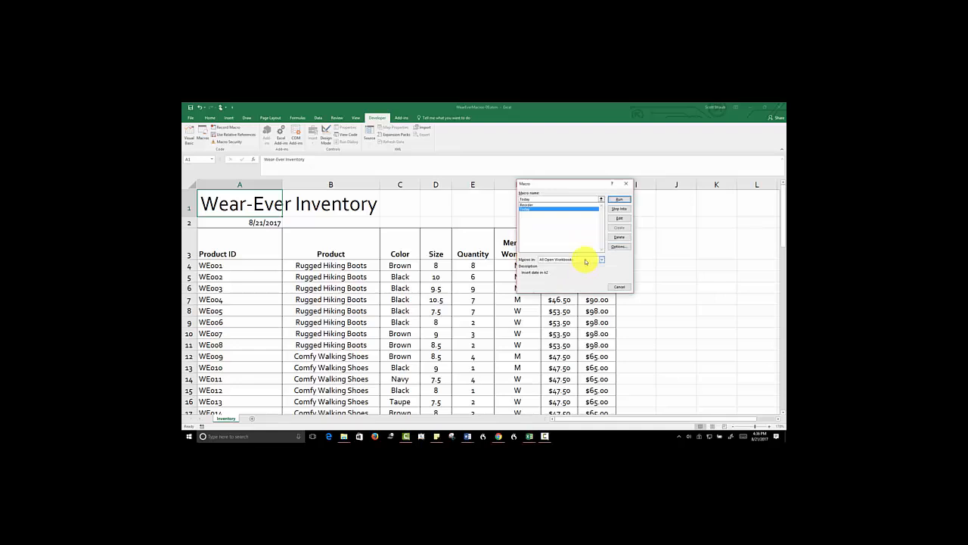
click(627, 186)
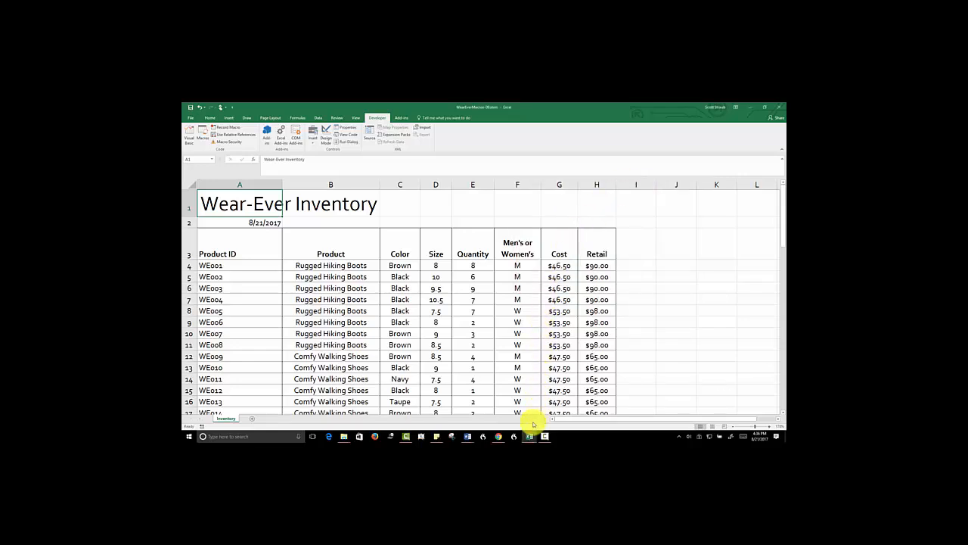
Switch to the WearEver-09-3 workbook and run the Today macro on the Inventory sheet to insert the date in A2
mouse_move(522, 431)
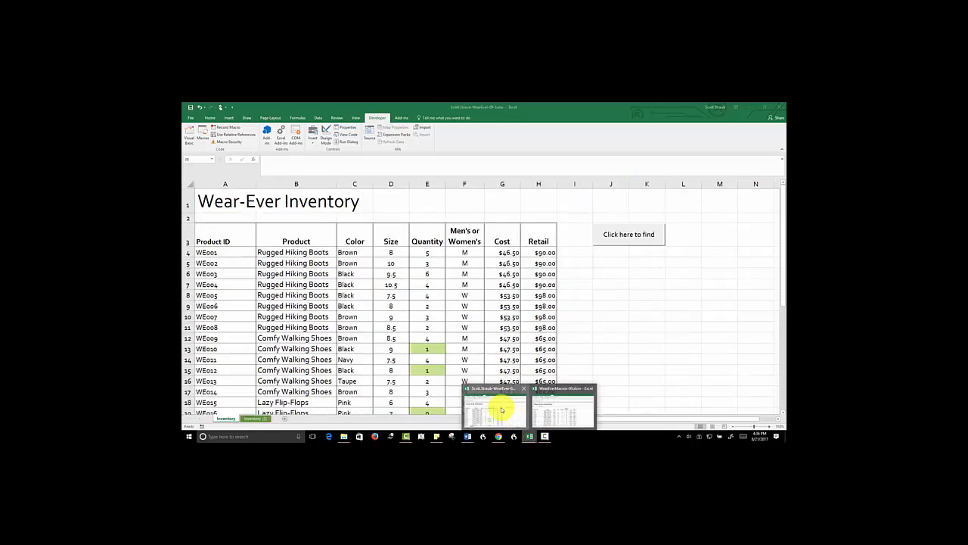
click(502, 409)
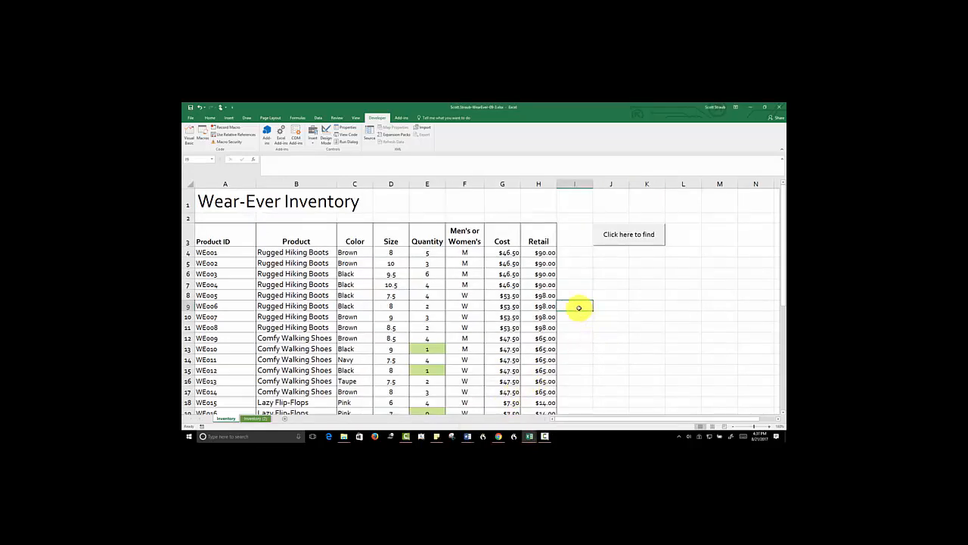
key(ctrl+d)
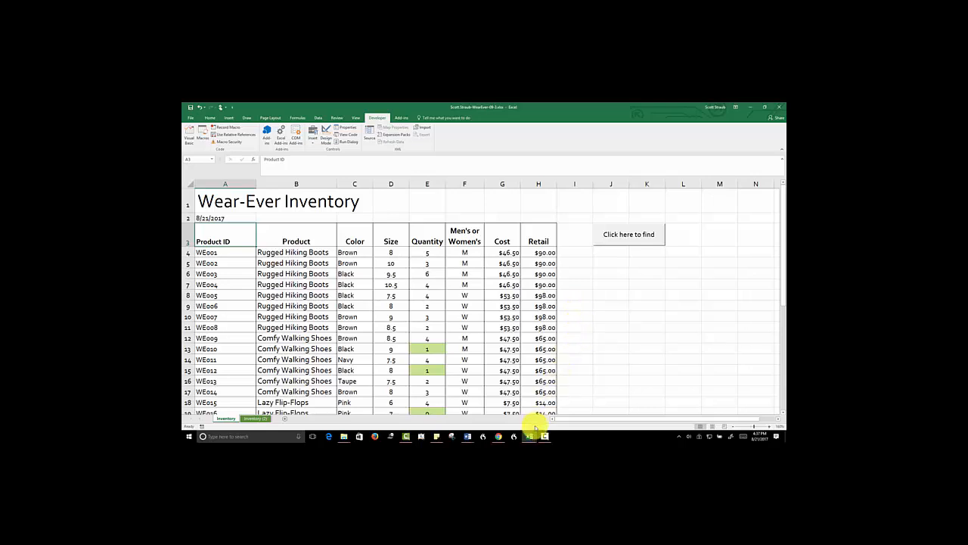
Save a copy of the WearEverMacros-09 workbook to the Desktop folder as an Excel Macro-Enabled Workbook, keeping its file name
mouse_move(531, 436)
click(551, 411)
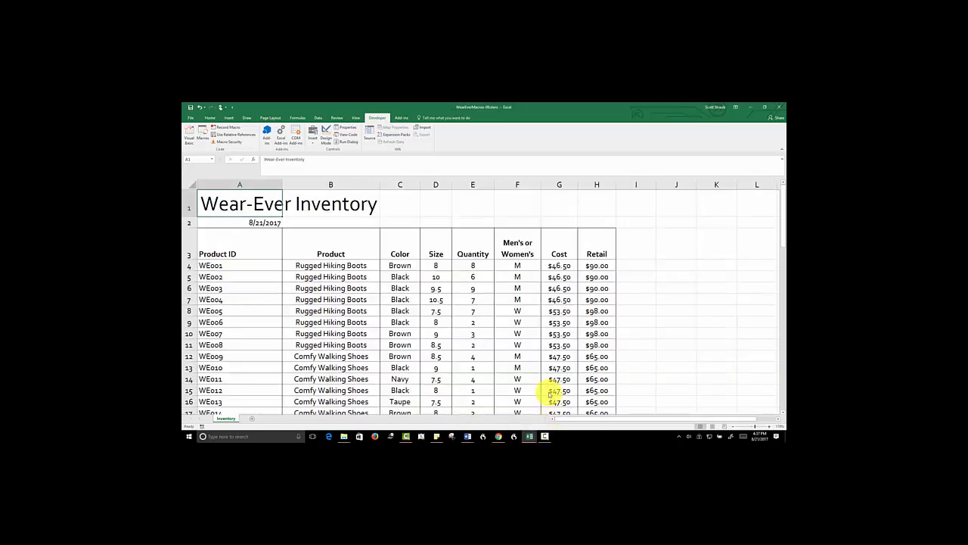
click(187, 118)
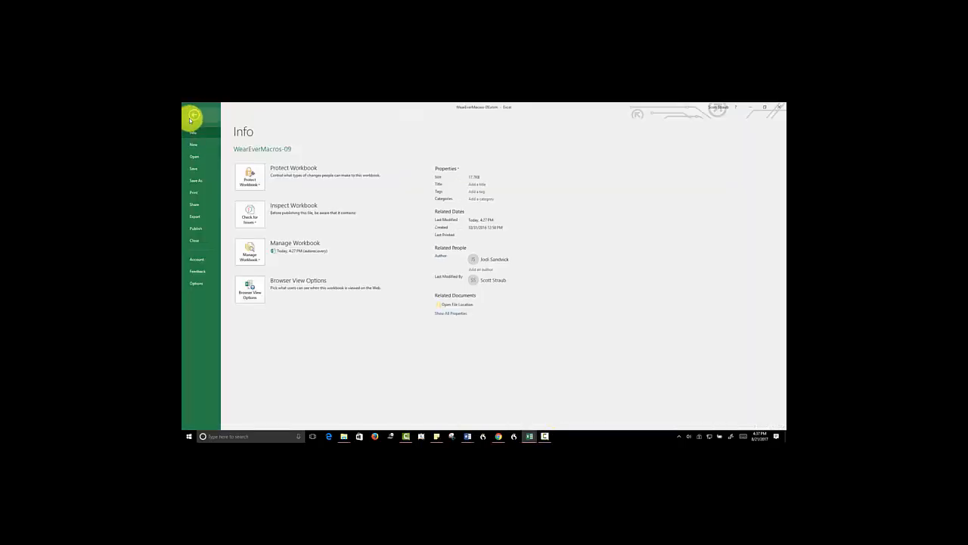
click(196, 183)
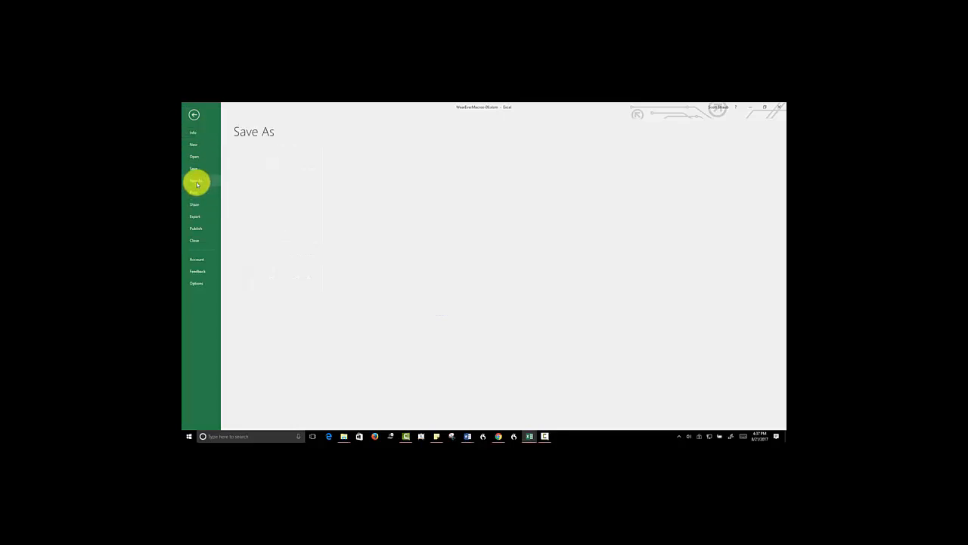
click(257, 269)
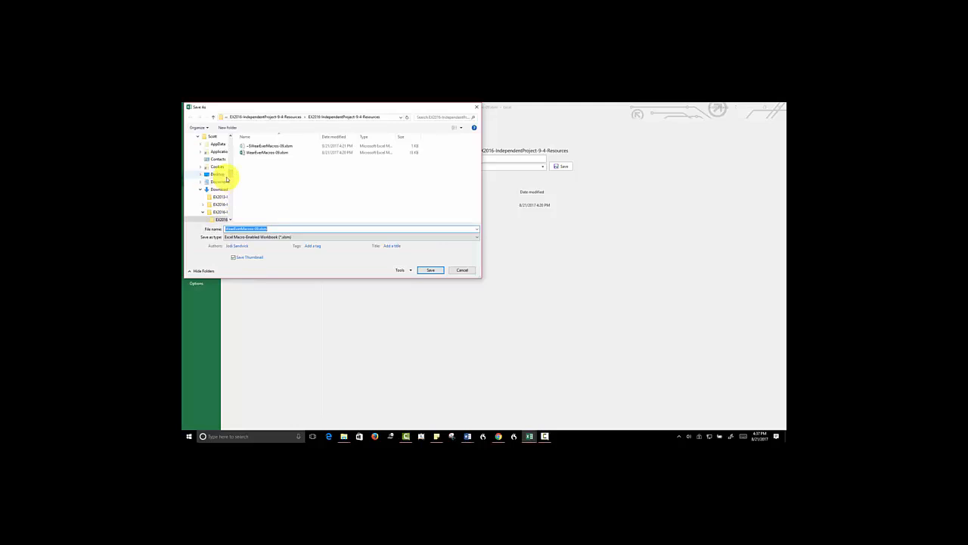
click(215, 177)
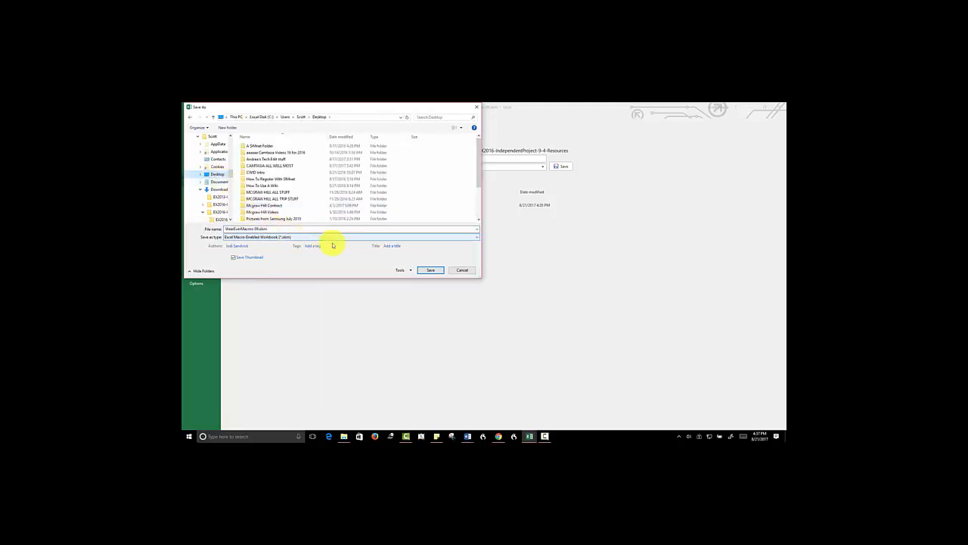
click(430, 270)
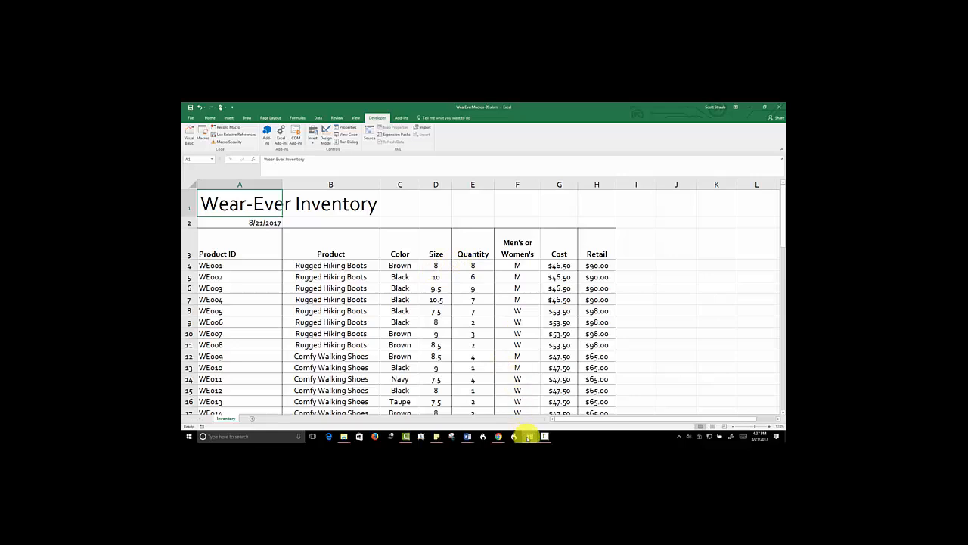
Return to the WearEver-09-3 workbook and set the macro security to disable all macros with notification
mouse_move(527, 434)
mouse_move(506, 407)
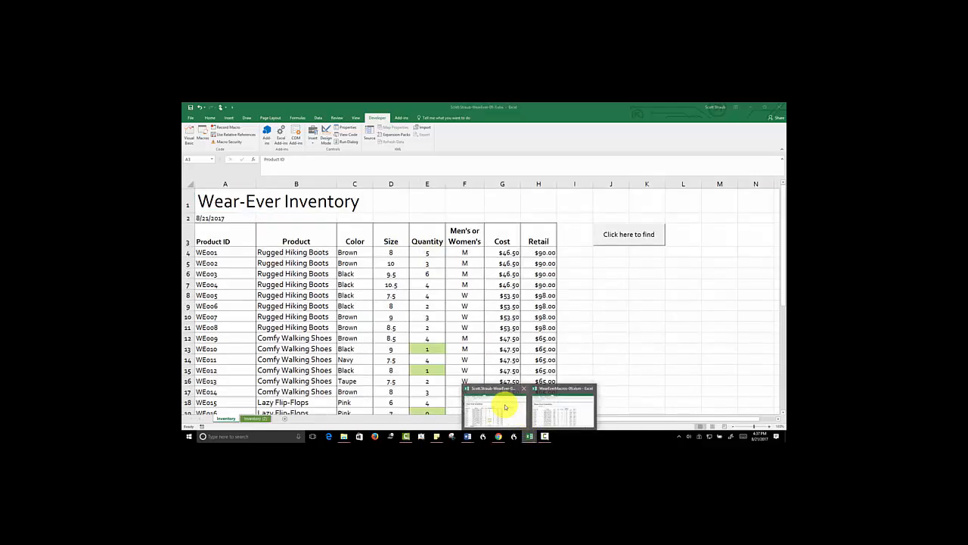
click(505, 407)
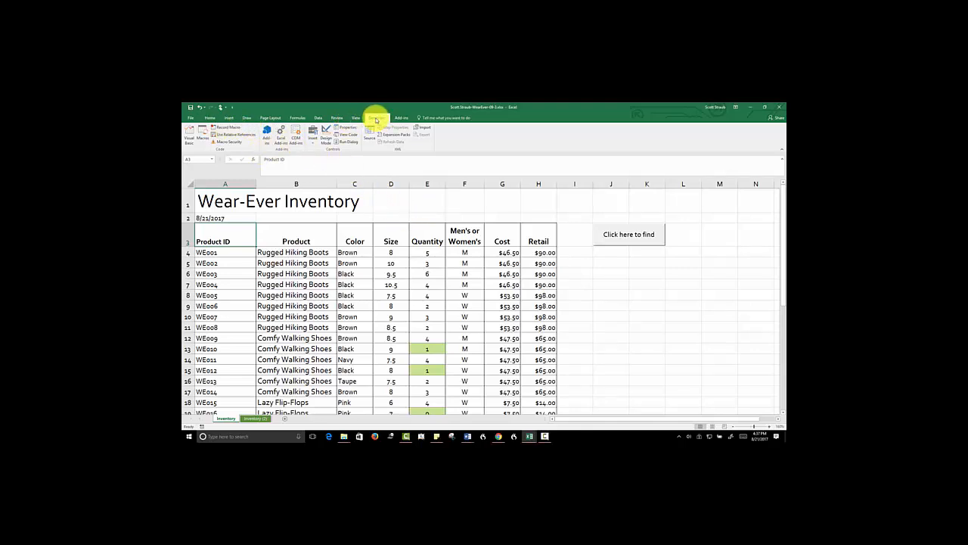
click(227, 141)
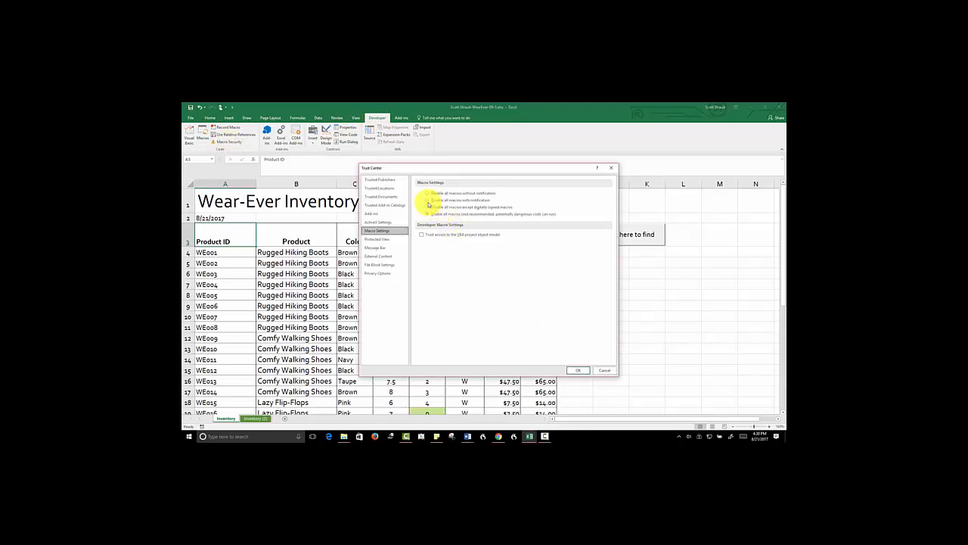
click(428, 200)
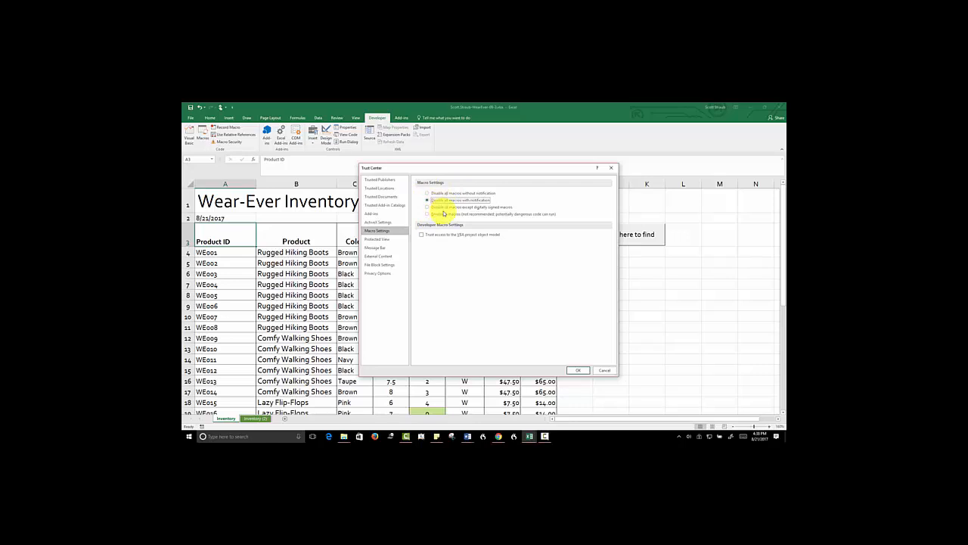
click(577, 370)
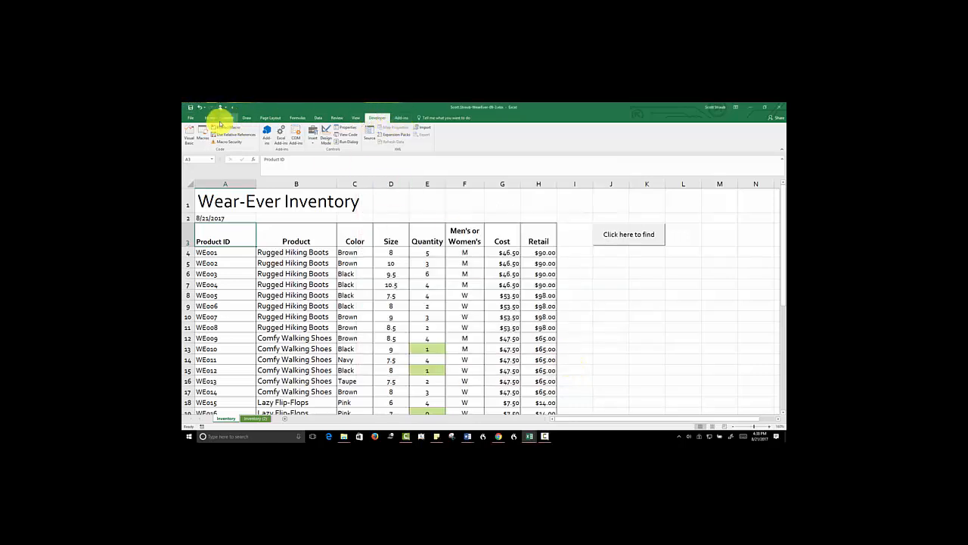
Remove the Developer tab from the ribbon through the Excel ribbon customization options
click(190, 118)
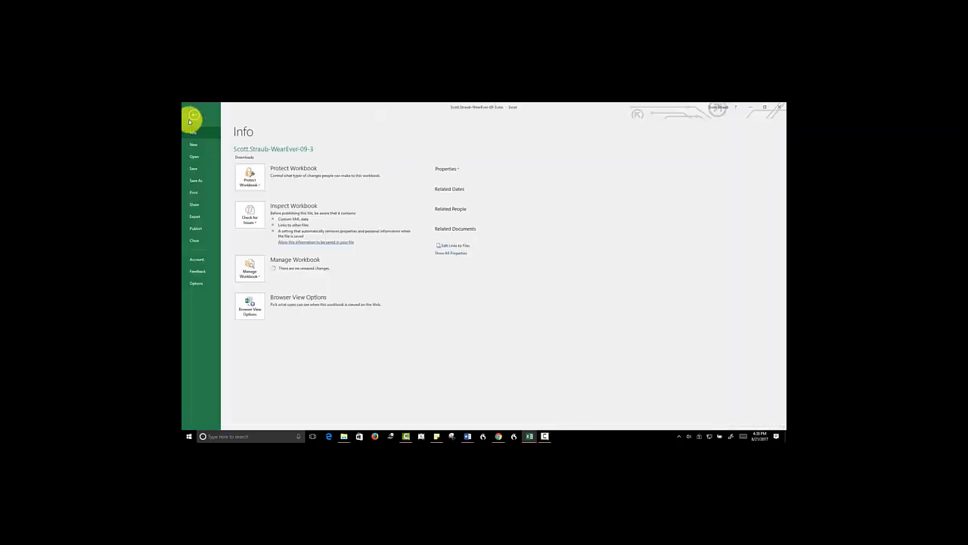
click(195, 282)
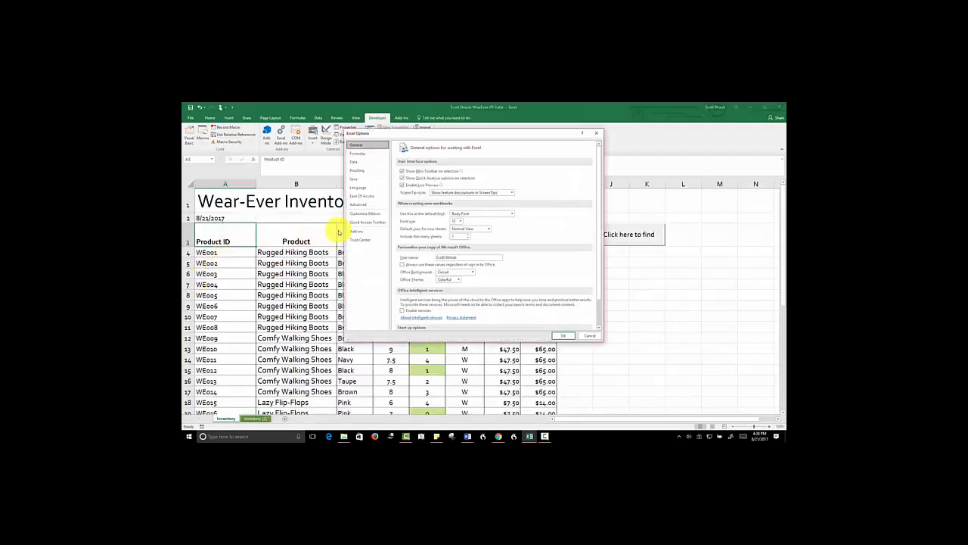
click(366, 214)
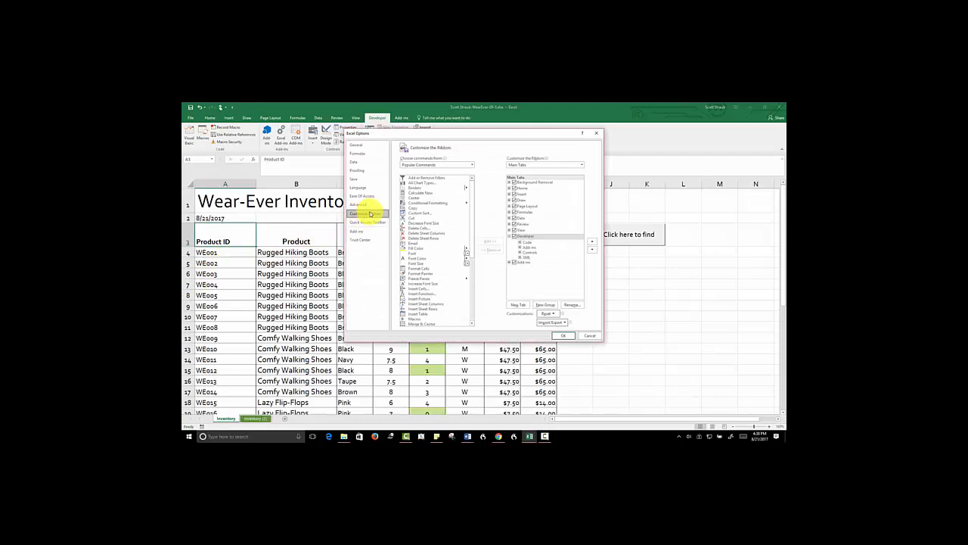
click(514, 236)
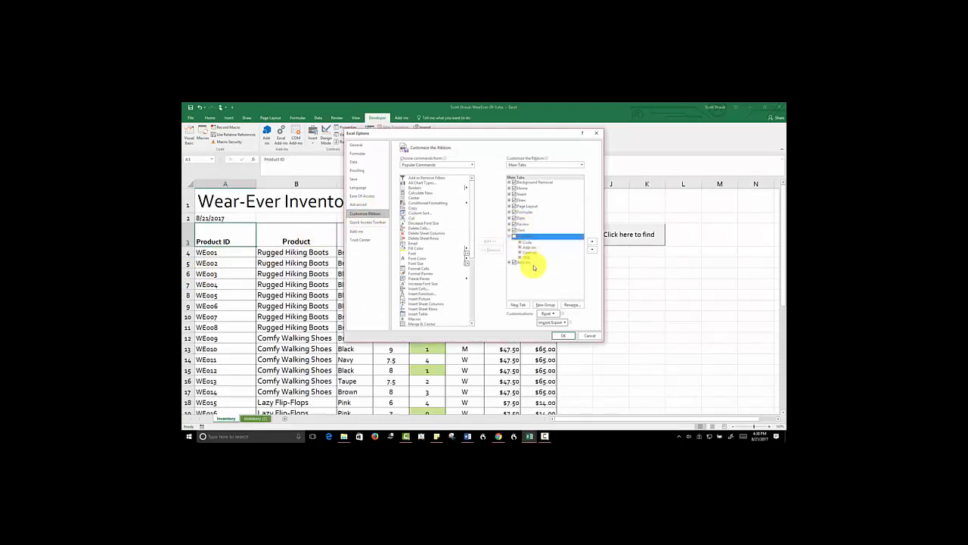
click(562, 337)
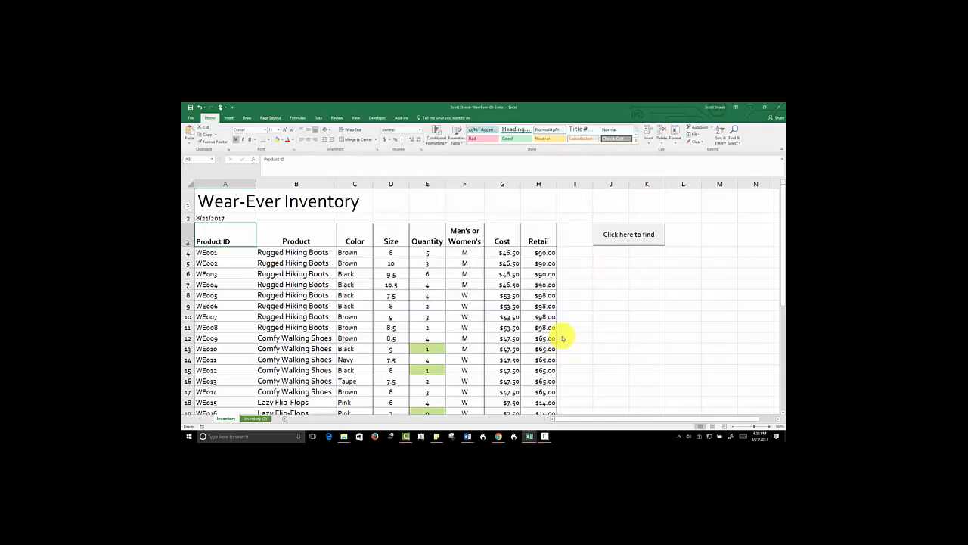